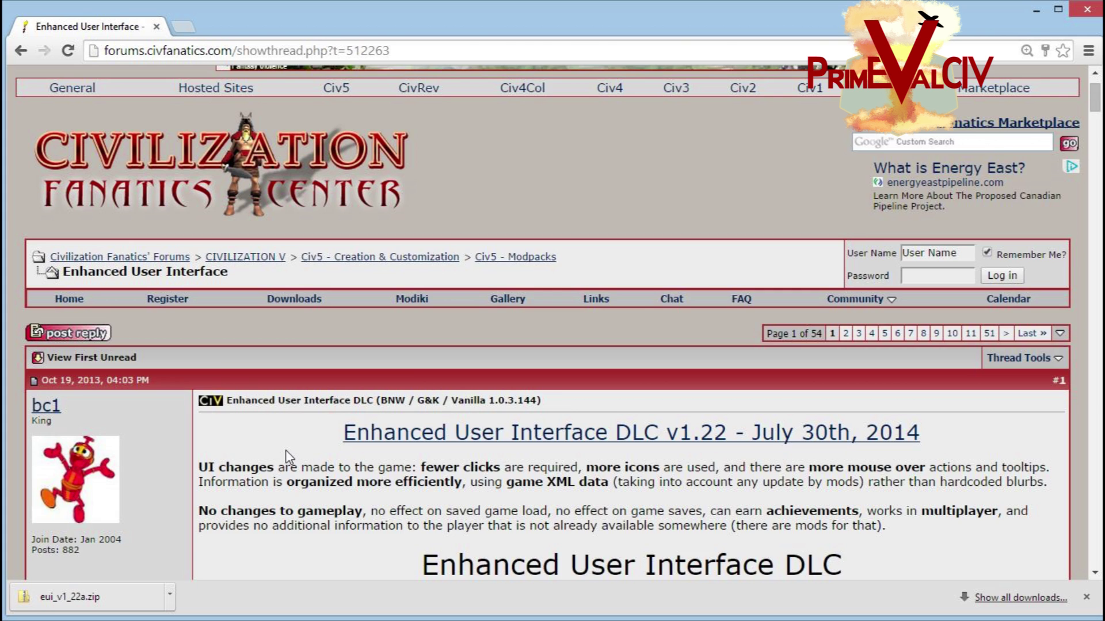
Read the thread's install instructions, highlighting the first steps and the note that Civ V must not run
scroll(288, 457, down, 1)
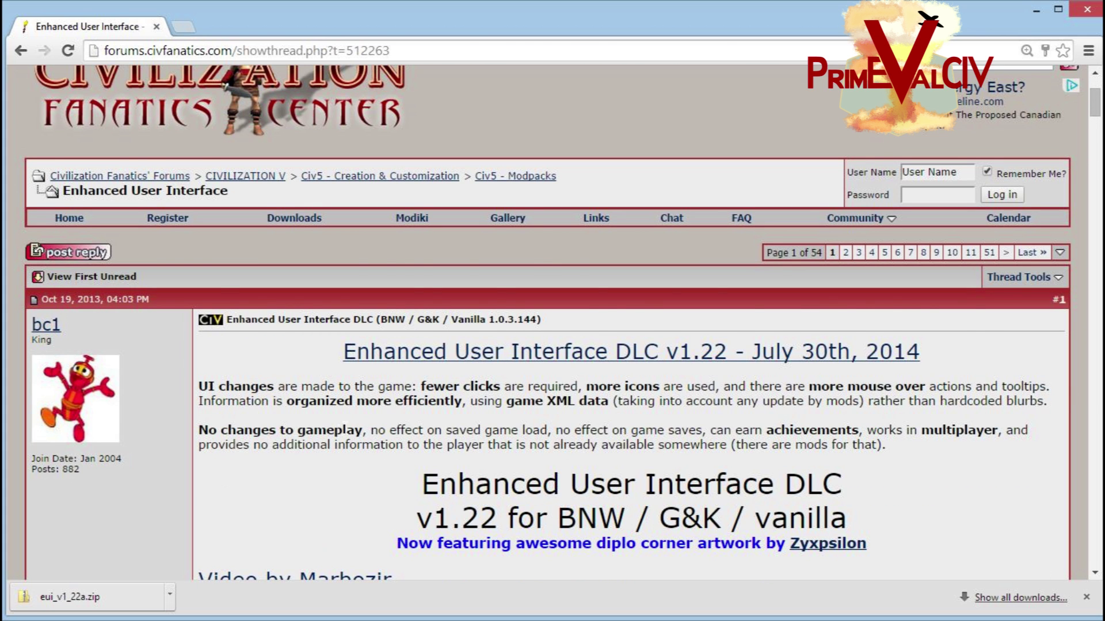
scroll(347, 436, down, 1)
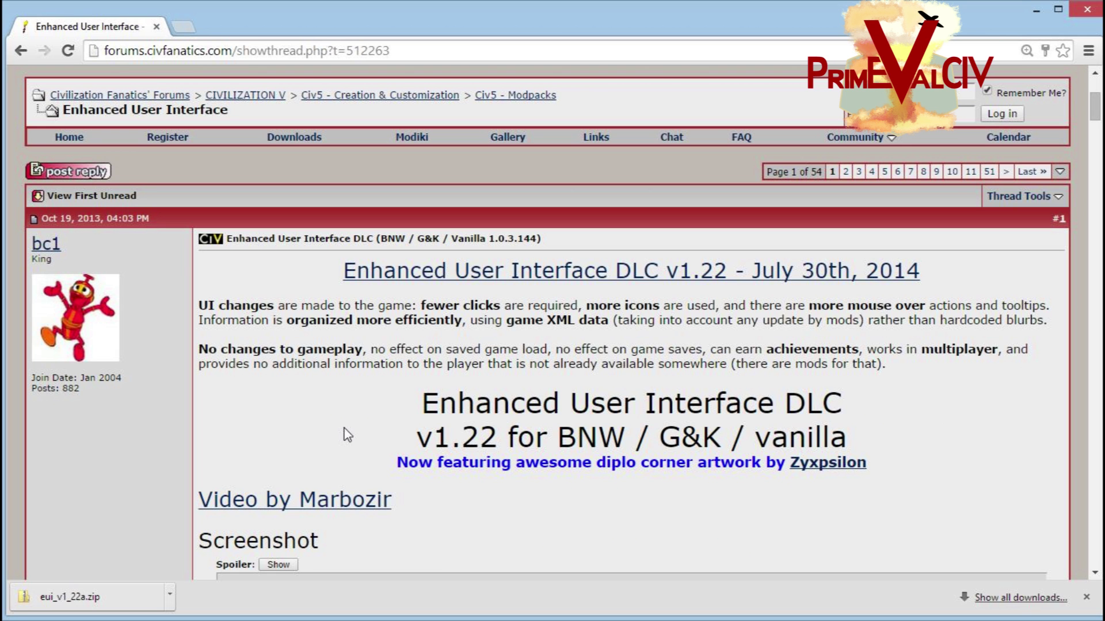
scroll(368, 403, down, 1)
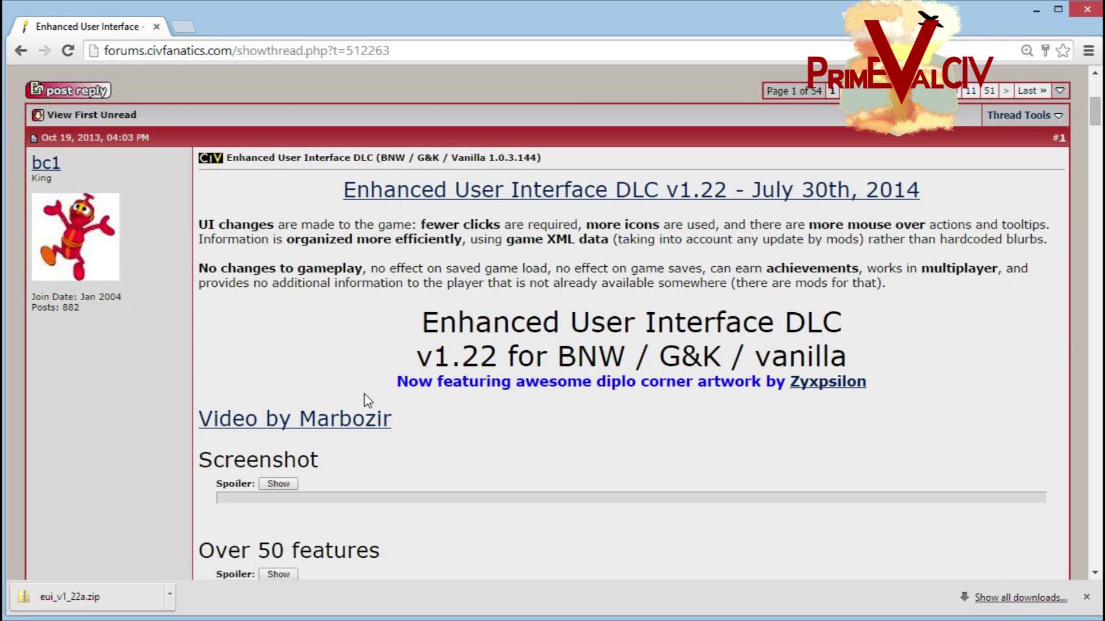
scroll(349, 377, down, 1)
scroll(286, 345, down, 1)
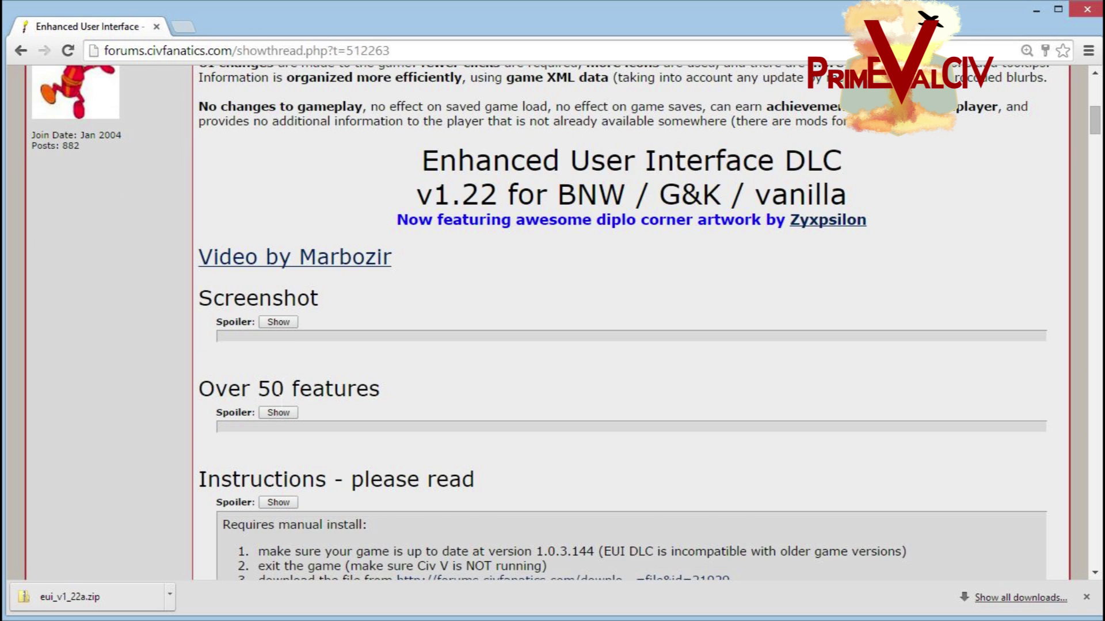
scroll(316, 461, down, 2)
scroll(663, 389, down, 1)
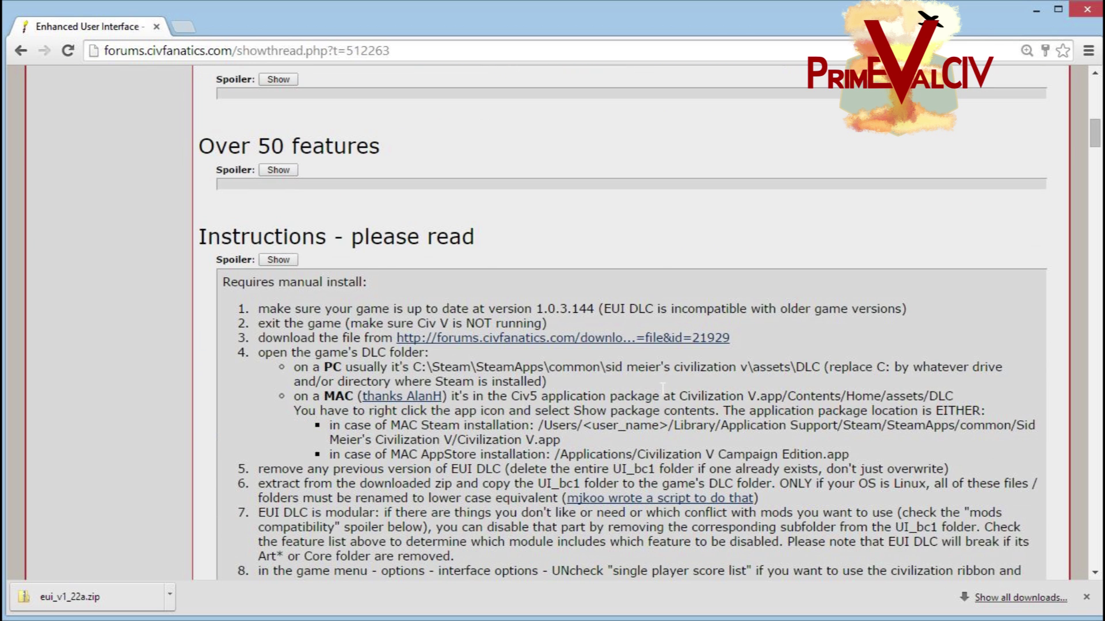
scroll(412, 512, down, 2)
scroll(611, 468, up, 1)
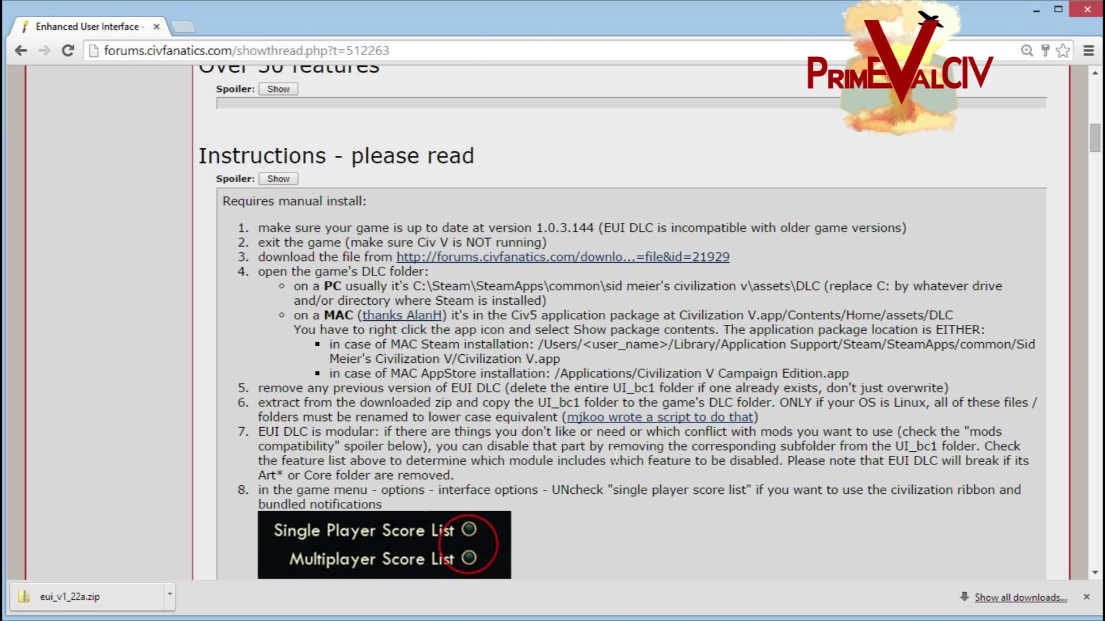
scroll(612, 455, up, 1)
scroll(612, 451, up, 4)
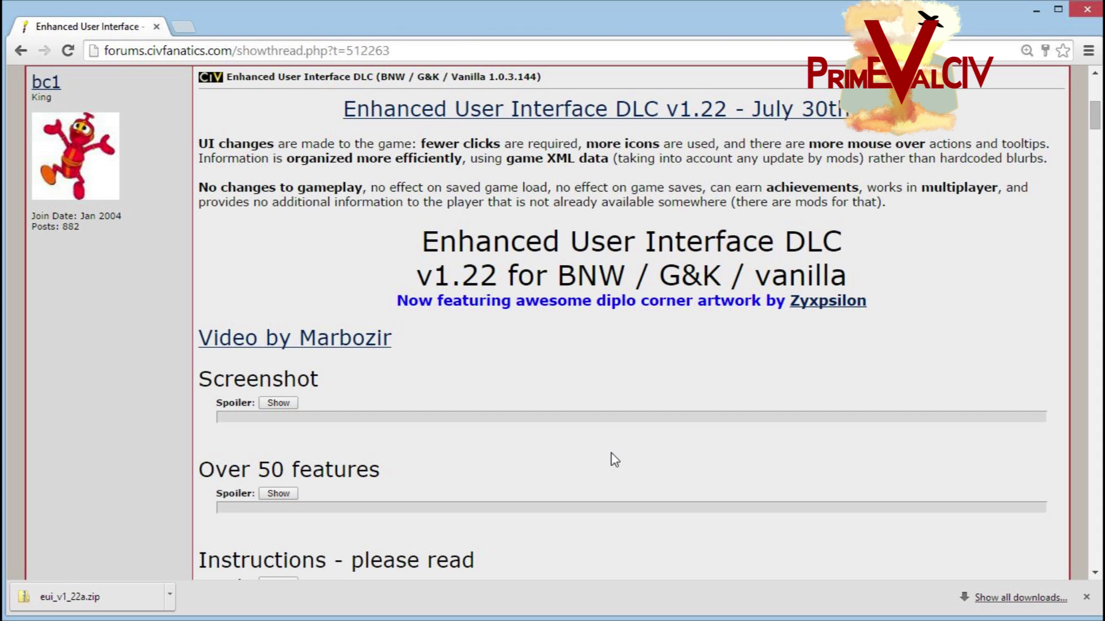
scroll(614, 459, down, 3)
drag(270, 389, 597, 390)
scroll(597, 389, down, 2)
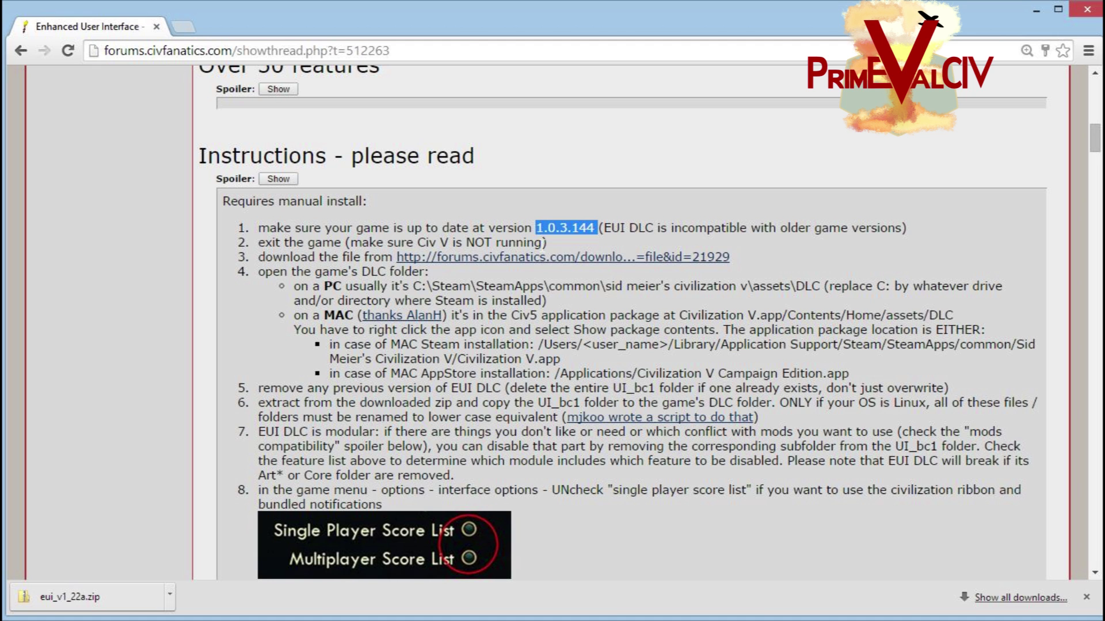
click(559, 240)
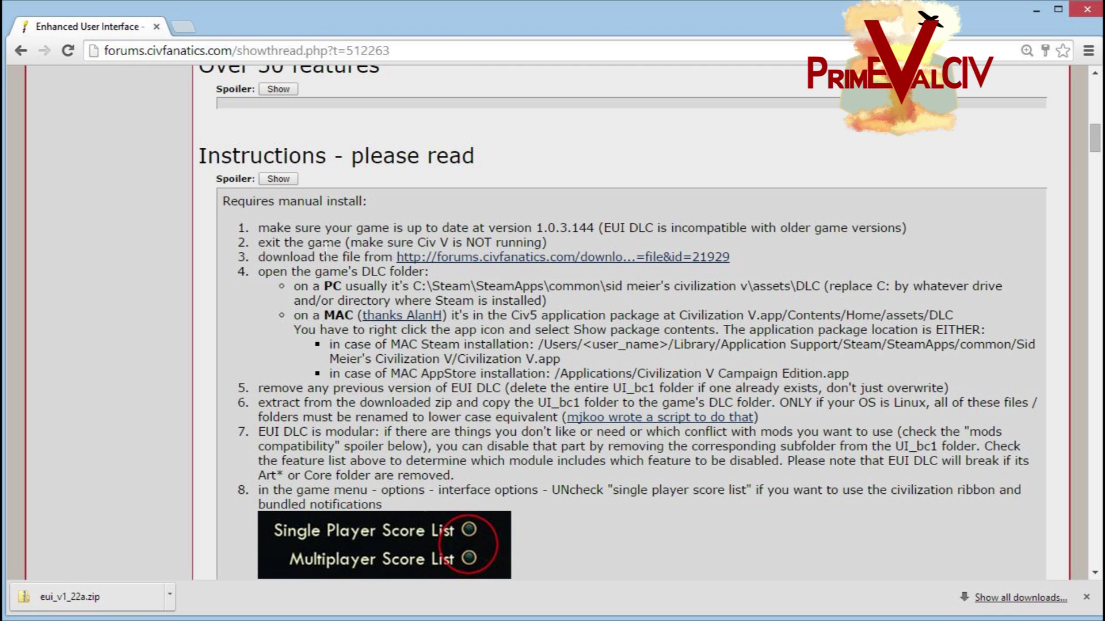
drag(345, 242, 547, 242)
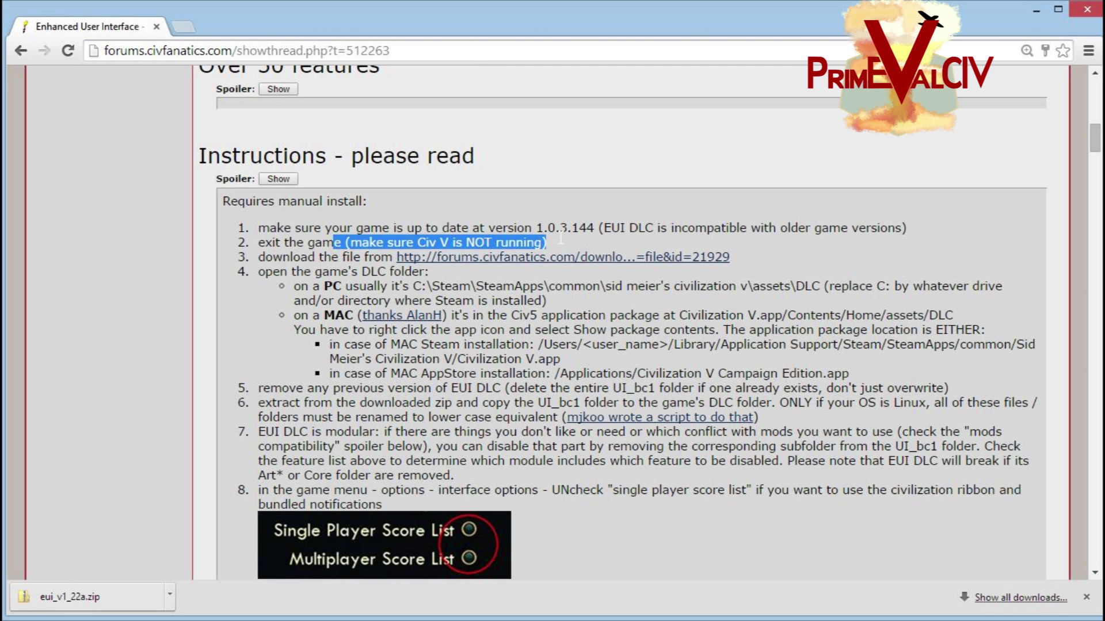
double_click(348, 257)
Download eui_v1_22a.zip again from step 3's link, then highlight the step about opening the DLC folder
click(493, 256)
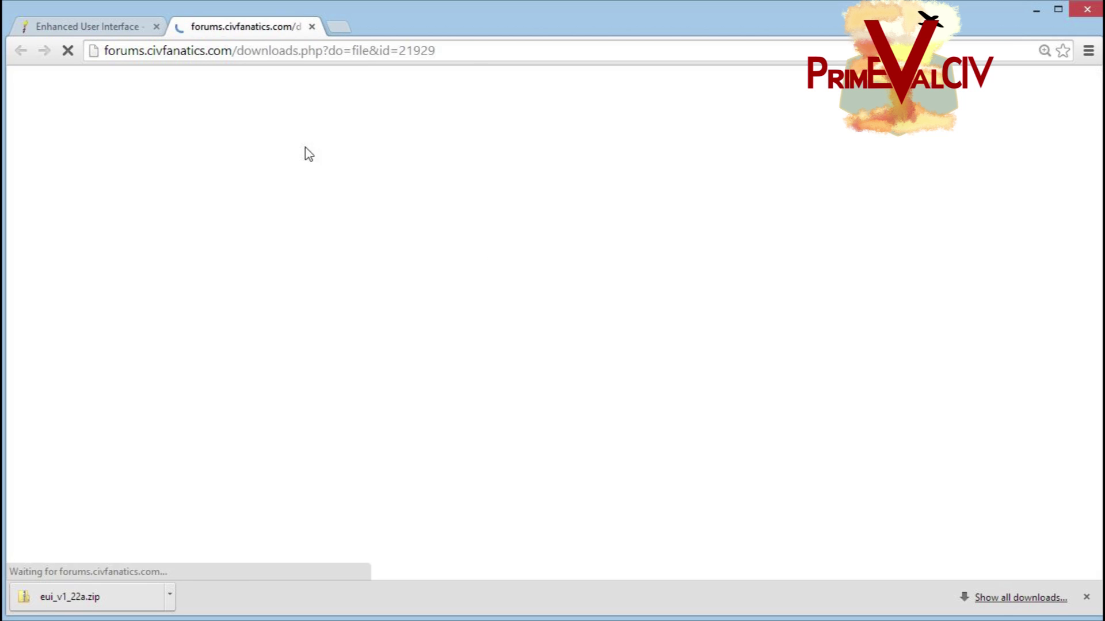
scroll(460, 277, down, 3)
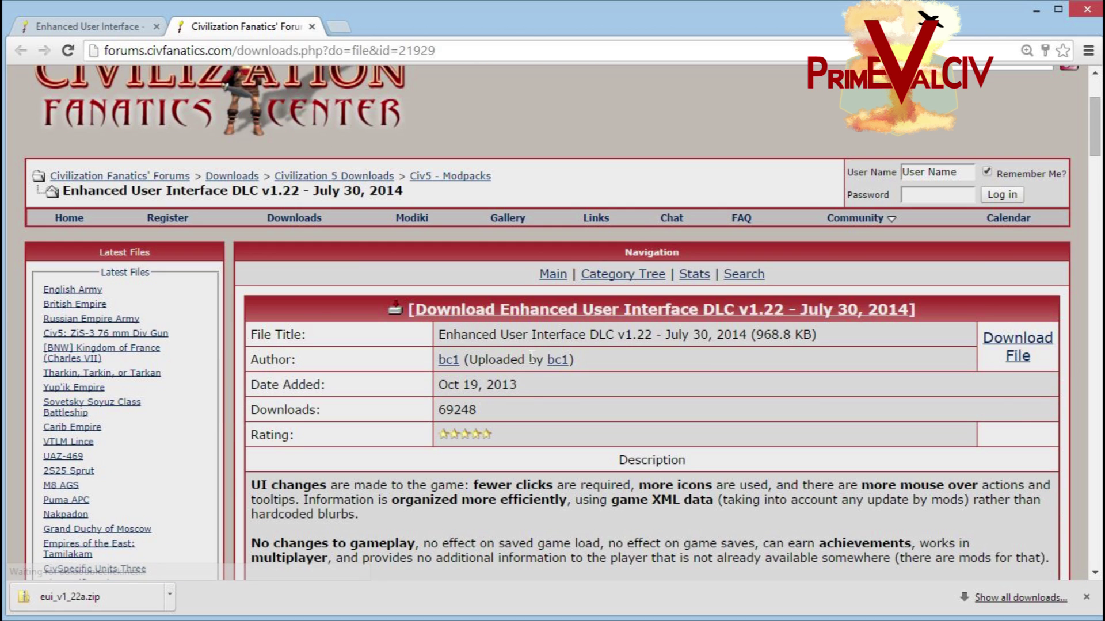
click(567, 316)
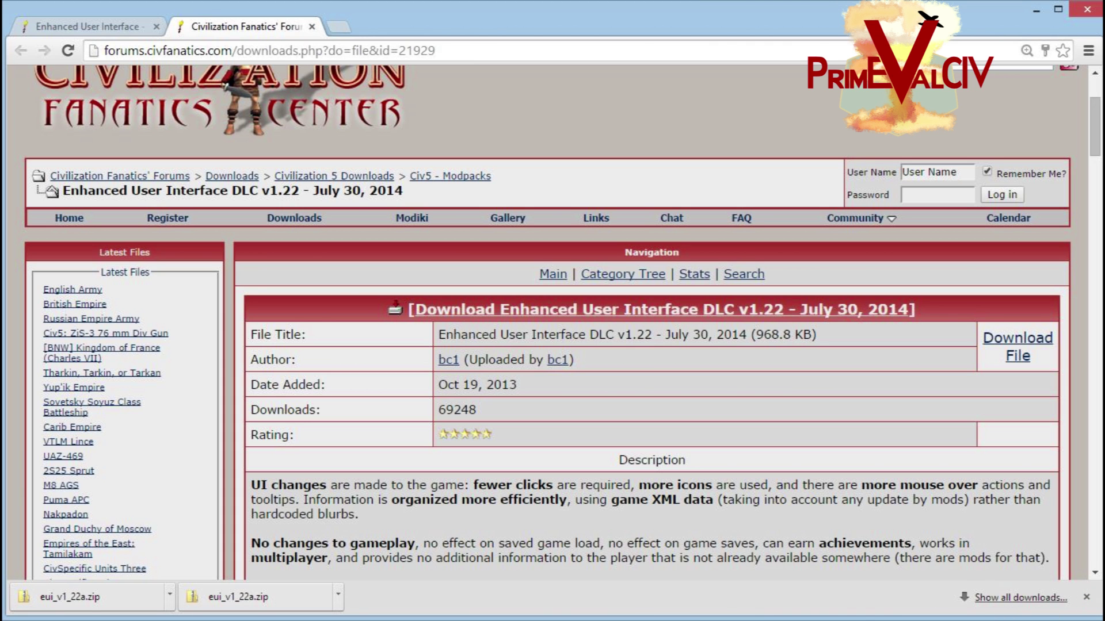
click(123, 33)
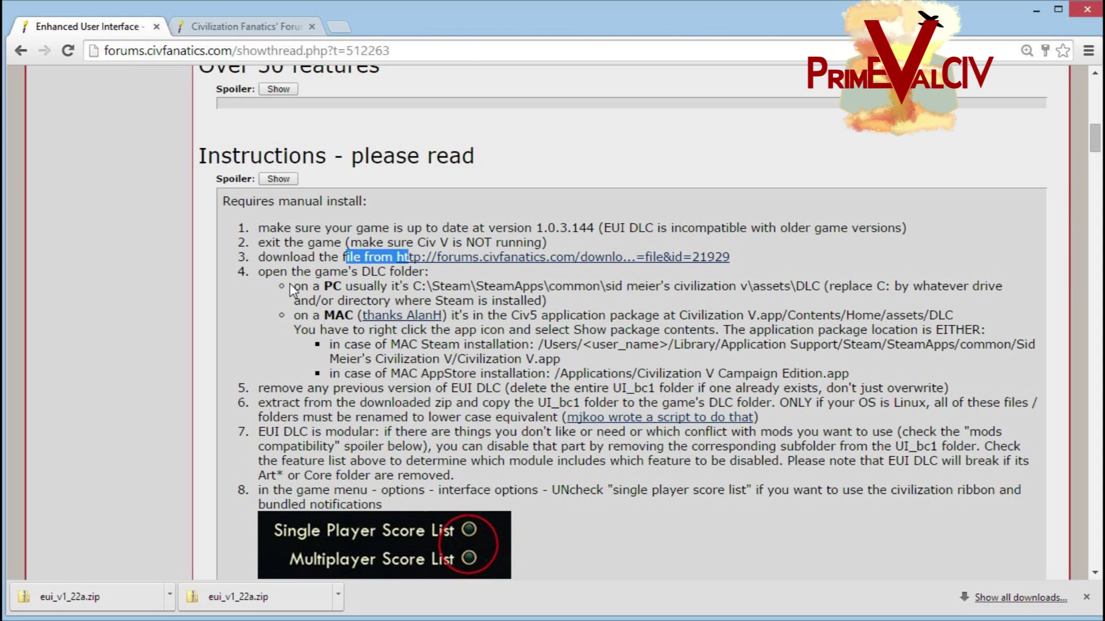
drag(287, 272, 456, 271)
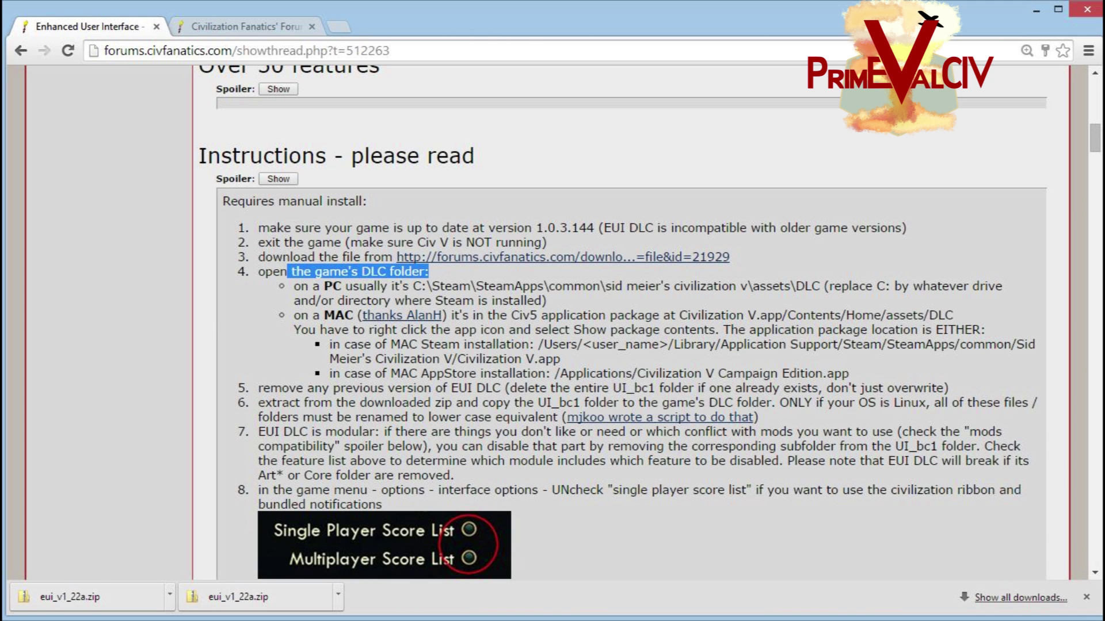
Copy the UI_bc1 folder from the eui_v1_22a.zip archive in Downloads
key(super+e)
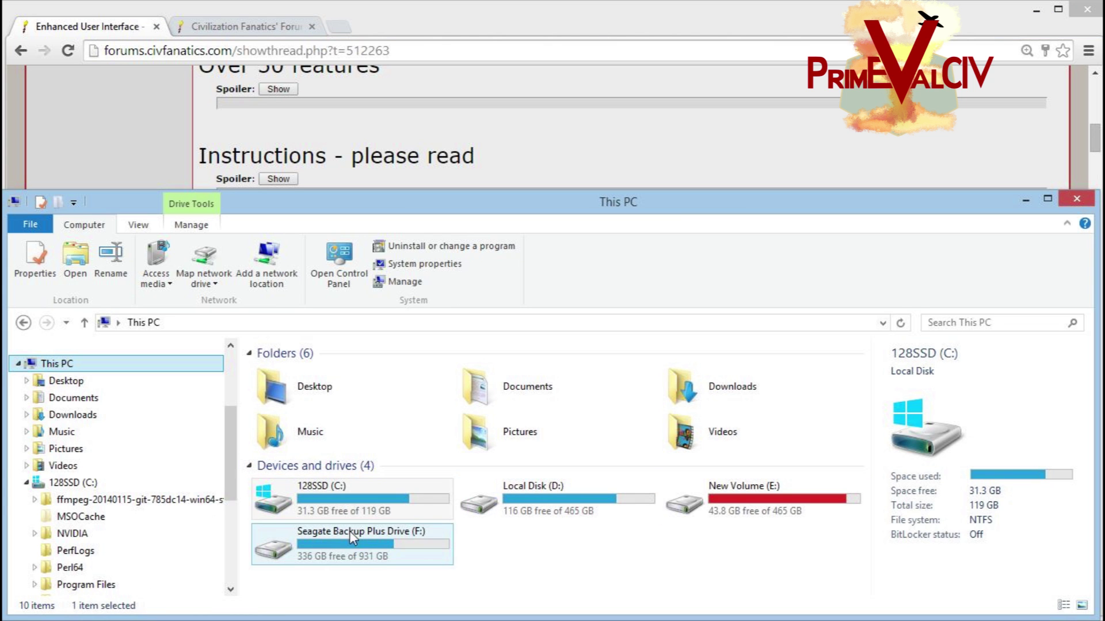
click(73, 414)
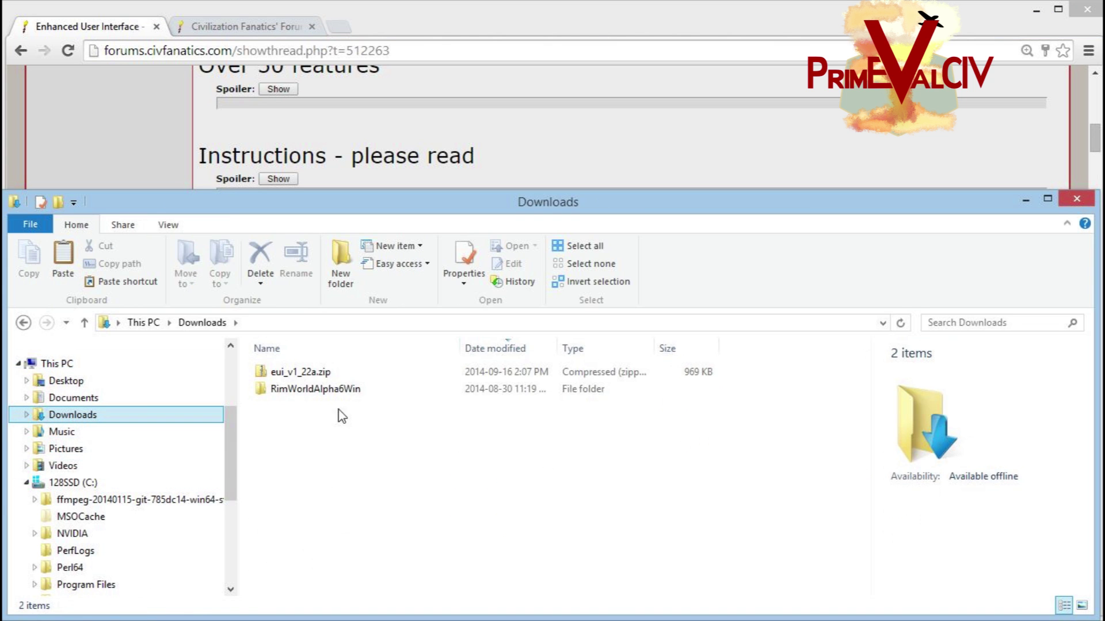
double_click(329, 374)
click(290, 373)
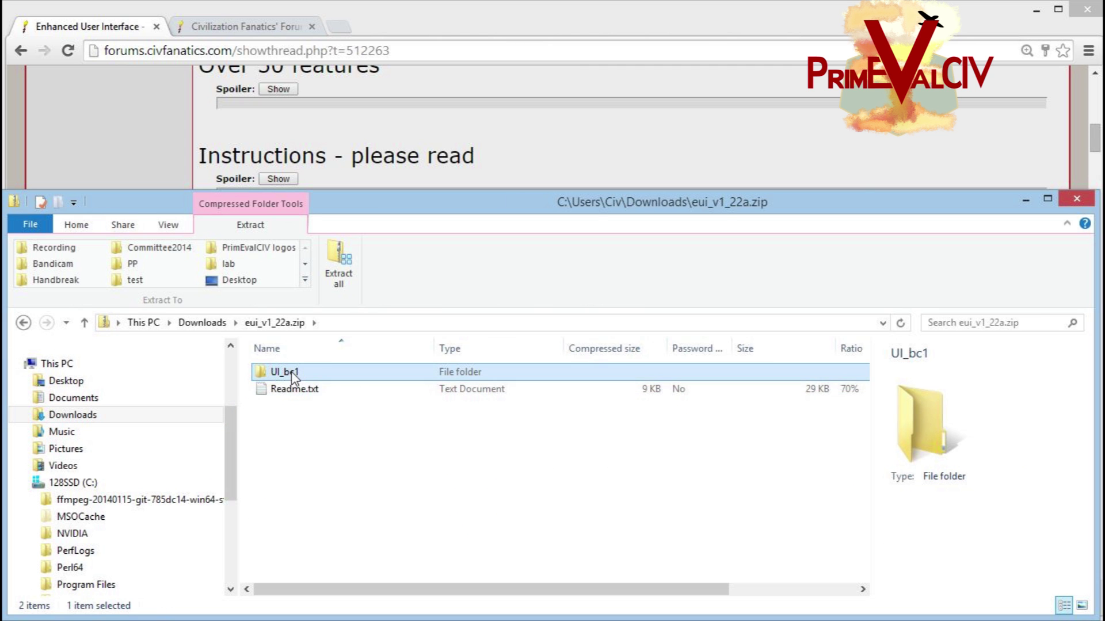
right_click(283, 373)
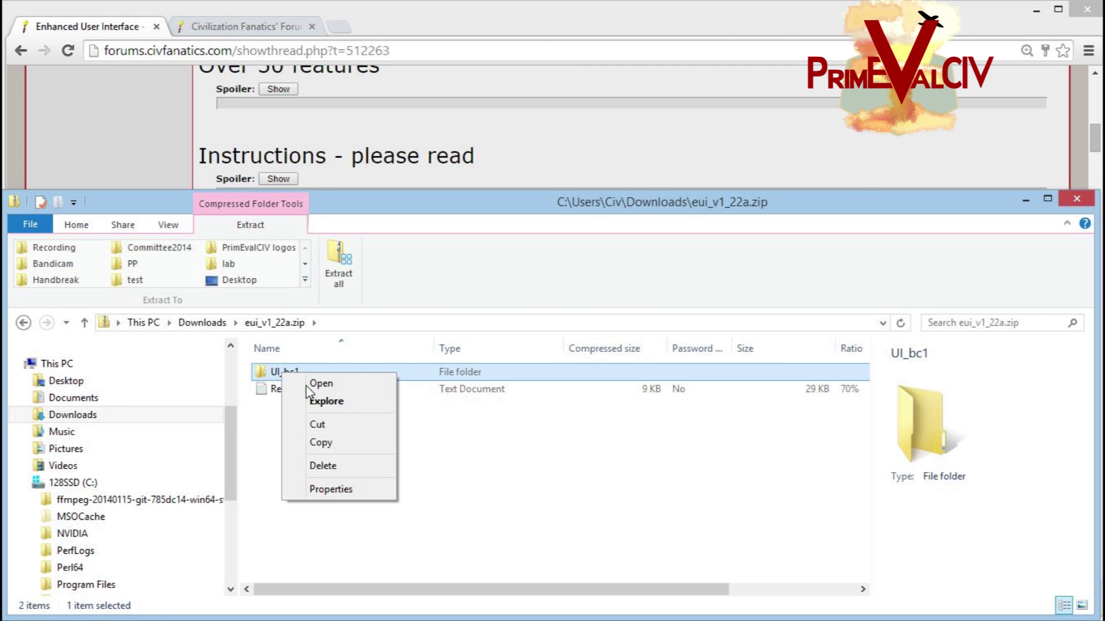
click(341, 442)
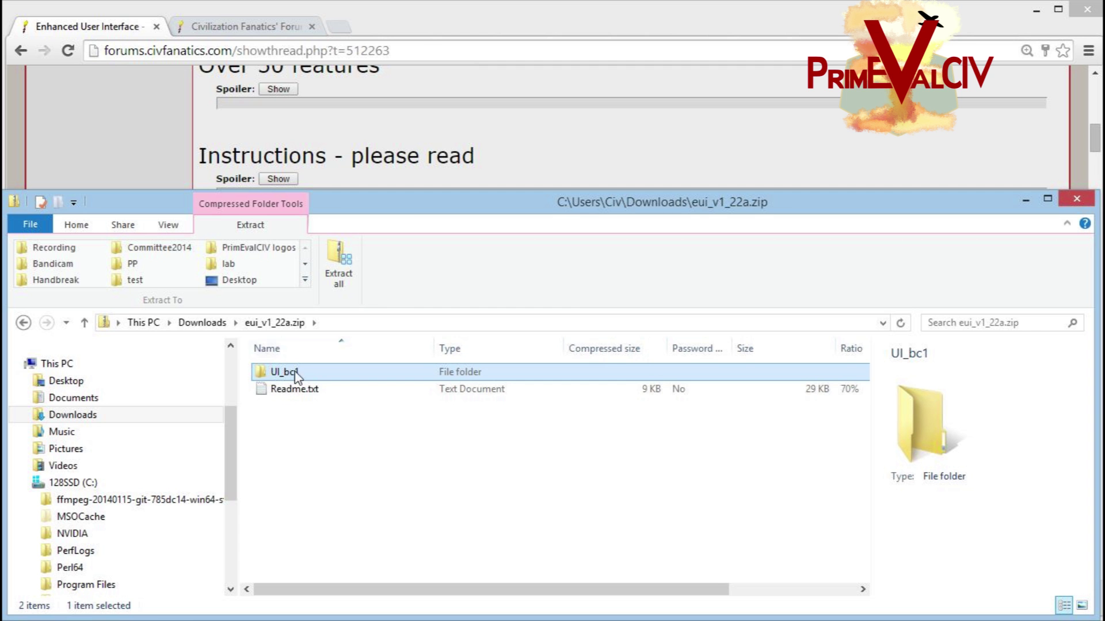
Read the archive's Readme.txt in Notepad, close it, and bring the forum instructions back
double_click(303, 390)
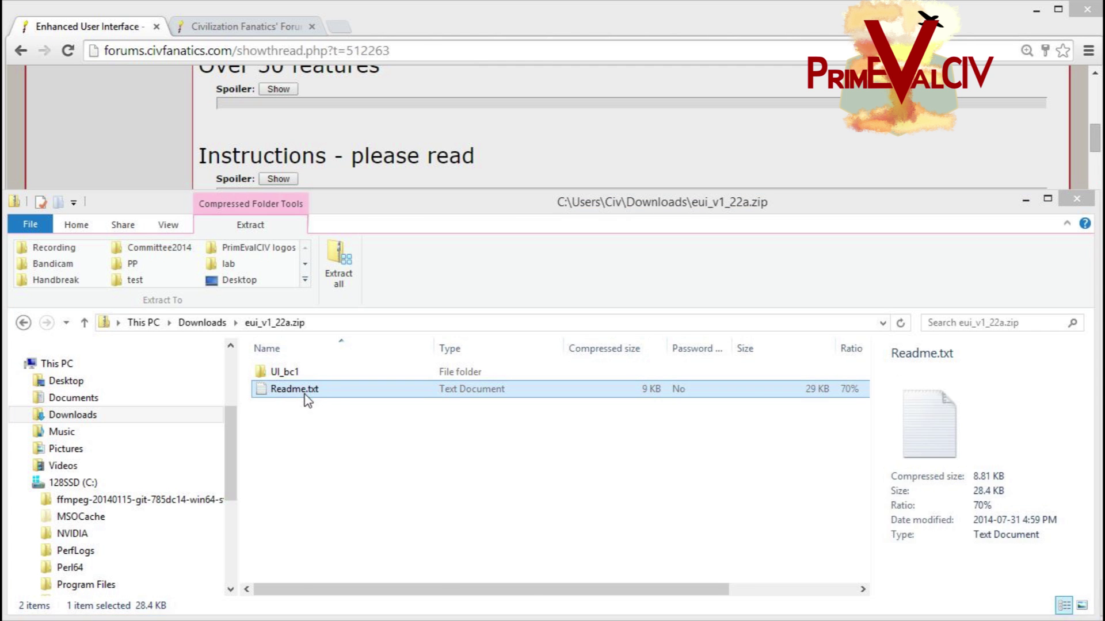
drag(429, 451, 279, 175)
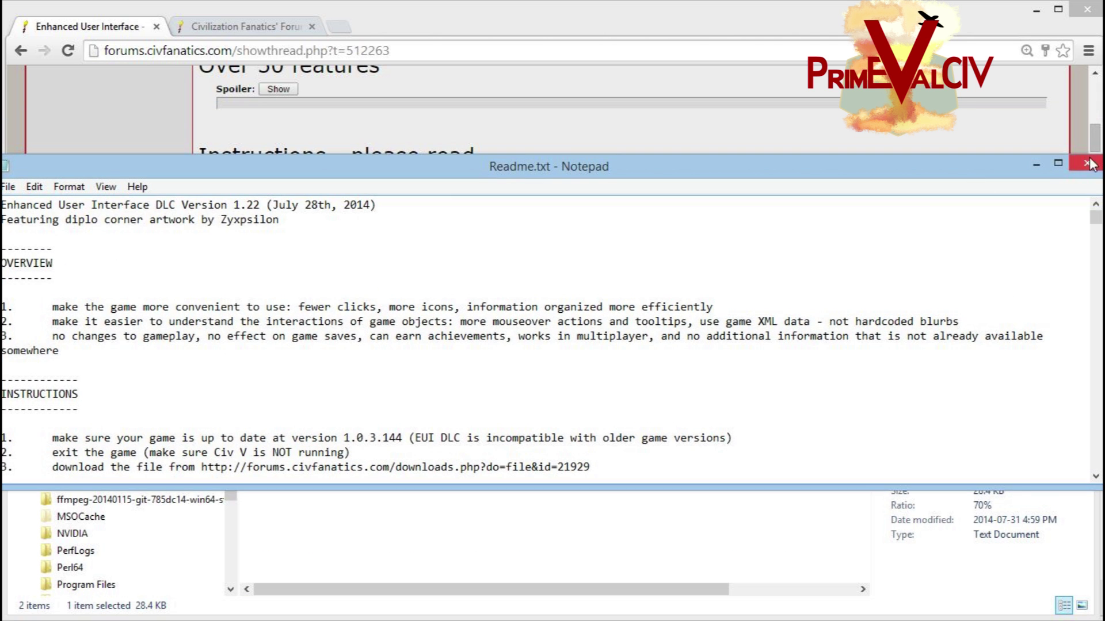
click(1087, 164)
click(119, 29)
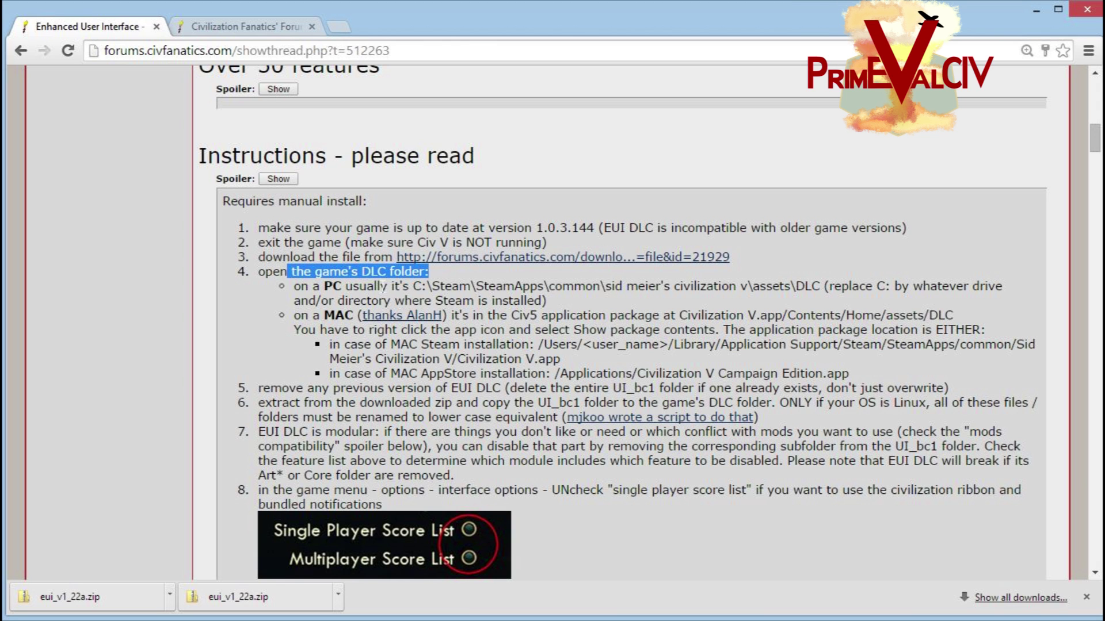
click(277, 287)
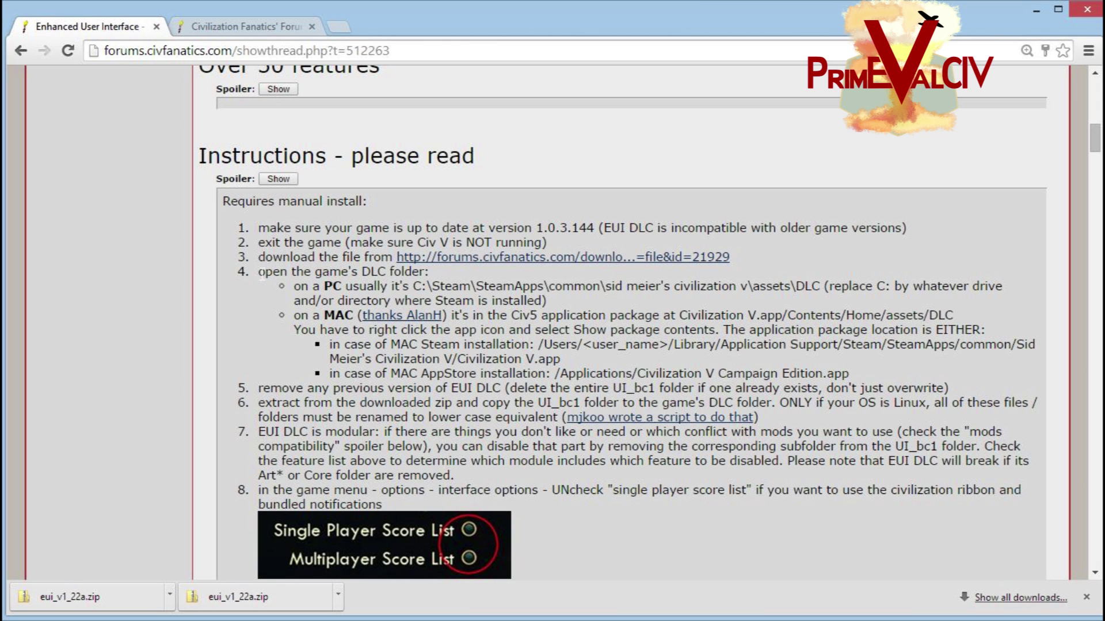
drag(259, 273, 455, 273)
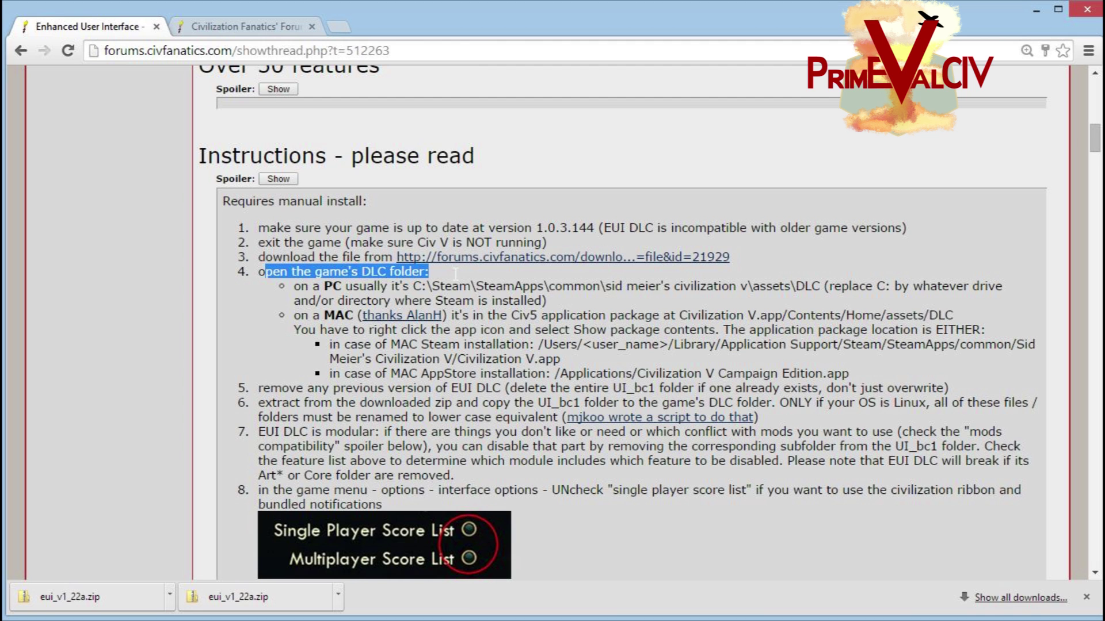
drag(311, 286, 863, 286)
click(341, 315)
click(771, 308)
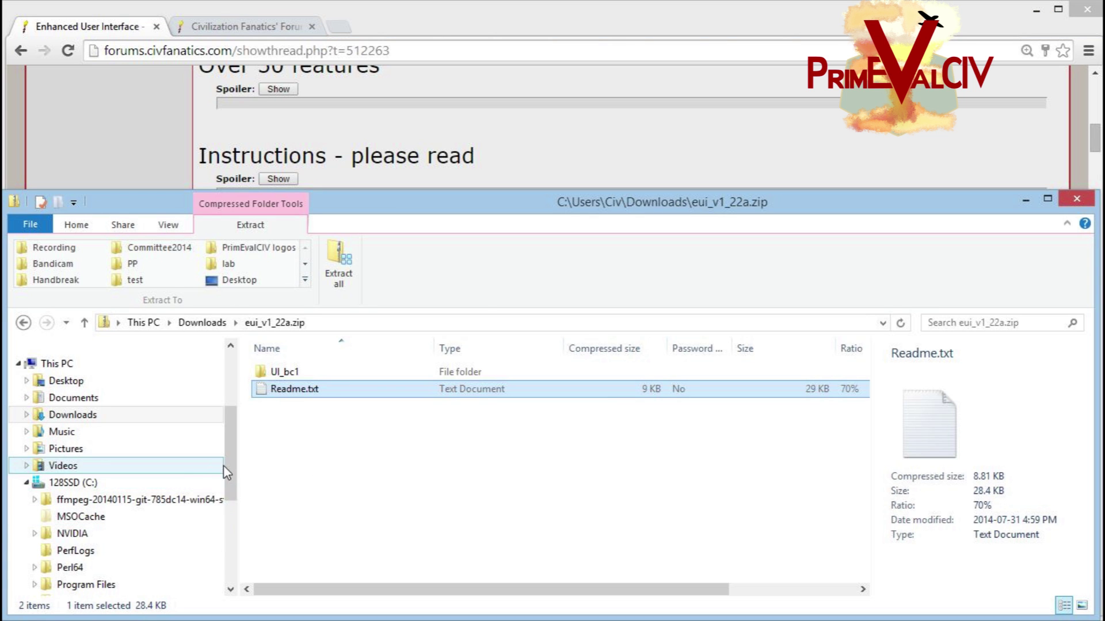
List the 128SSD (C:) drive's folders, then switch to the Steam library window
click(92, 484)
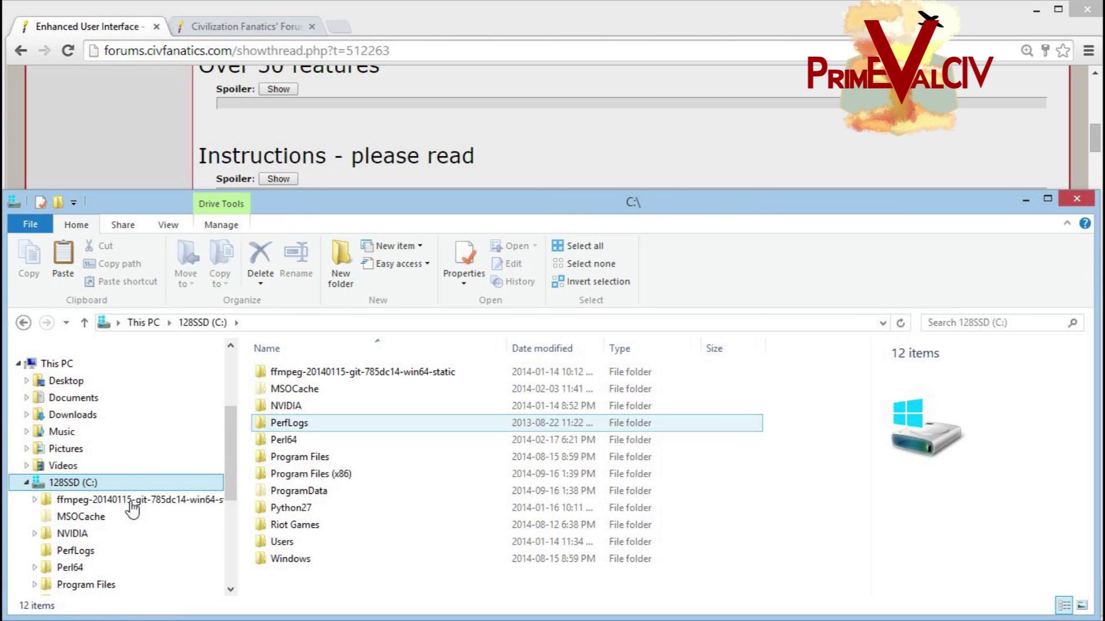
drag(236, 440, 236, 476)
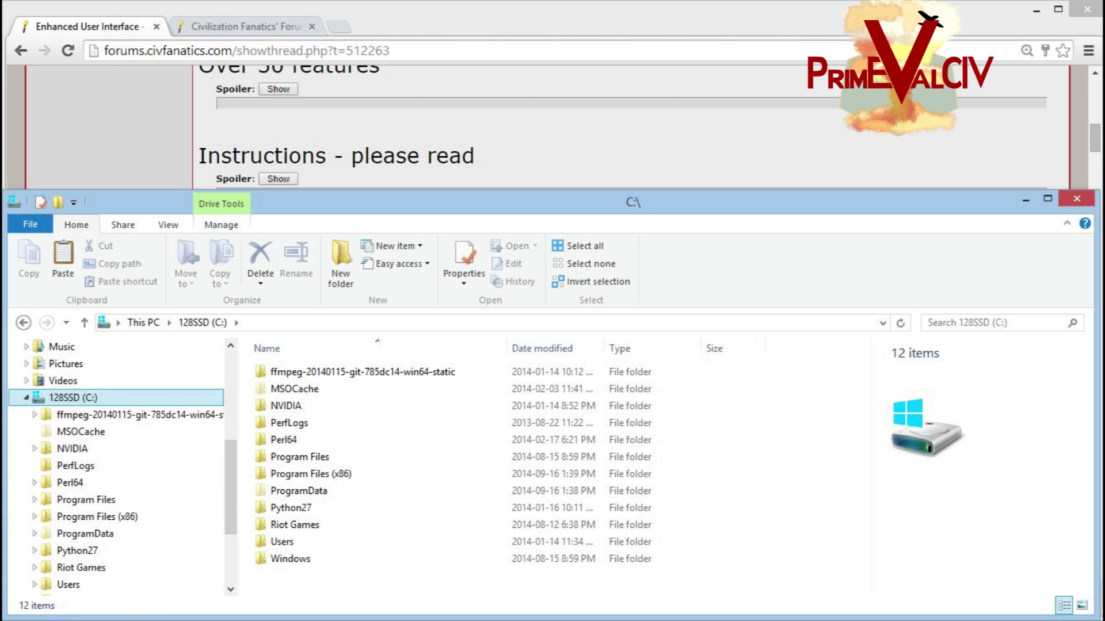
key(alt+Tab)
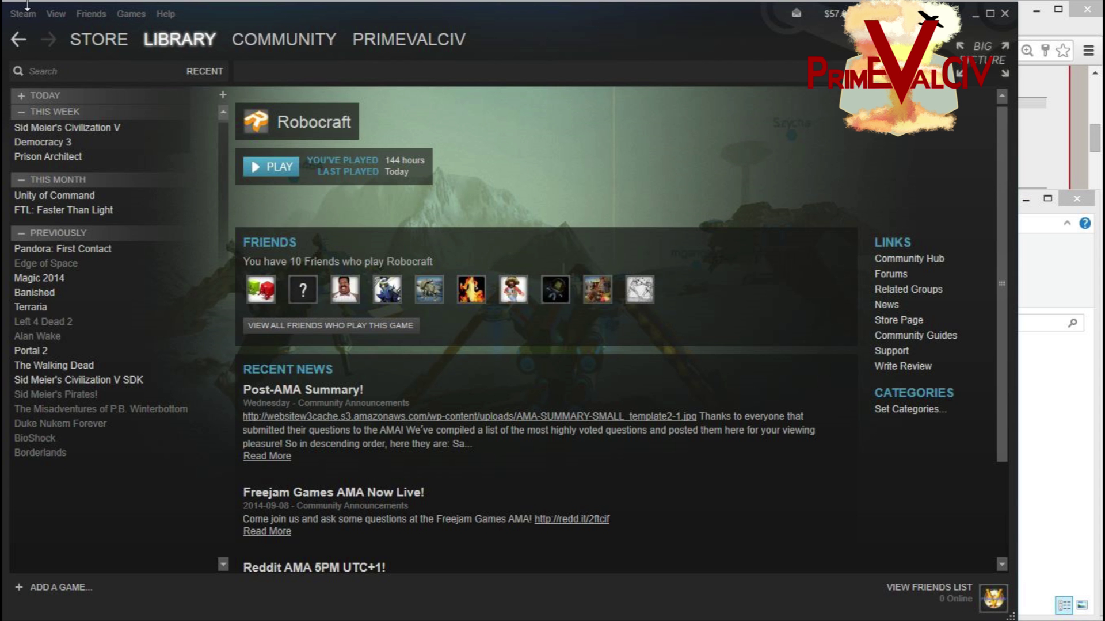
Check Steam's library folder location, C:\Program Files (x86)\Steam, under Settings > Downloads
click(23, 14)
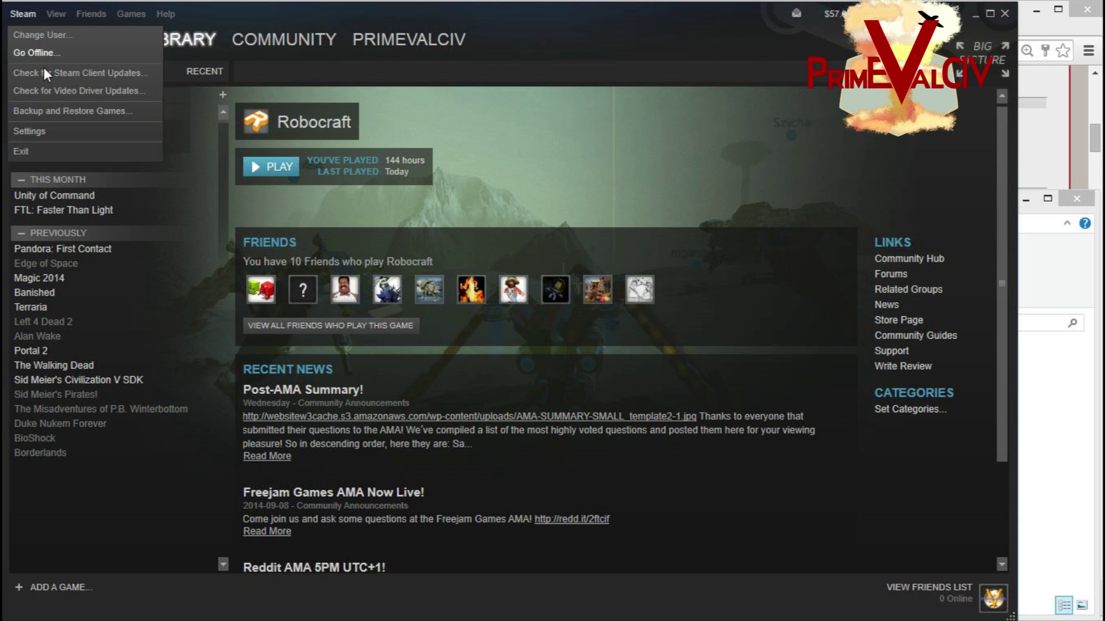
click(69, 137)
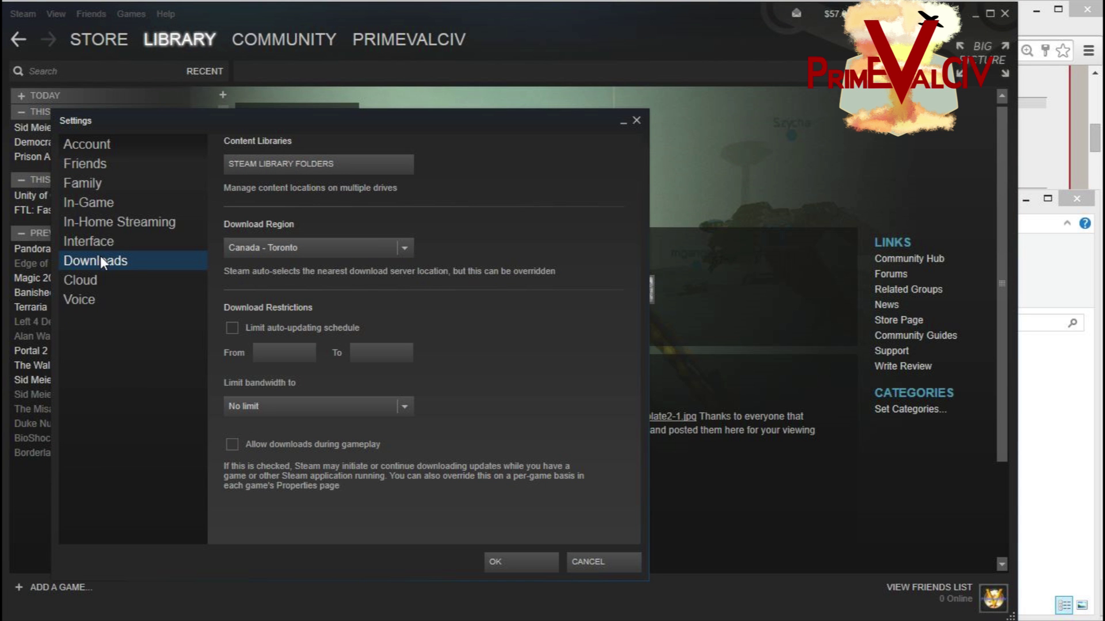
click(325, 164)
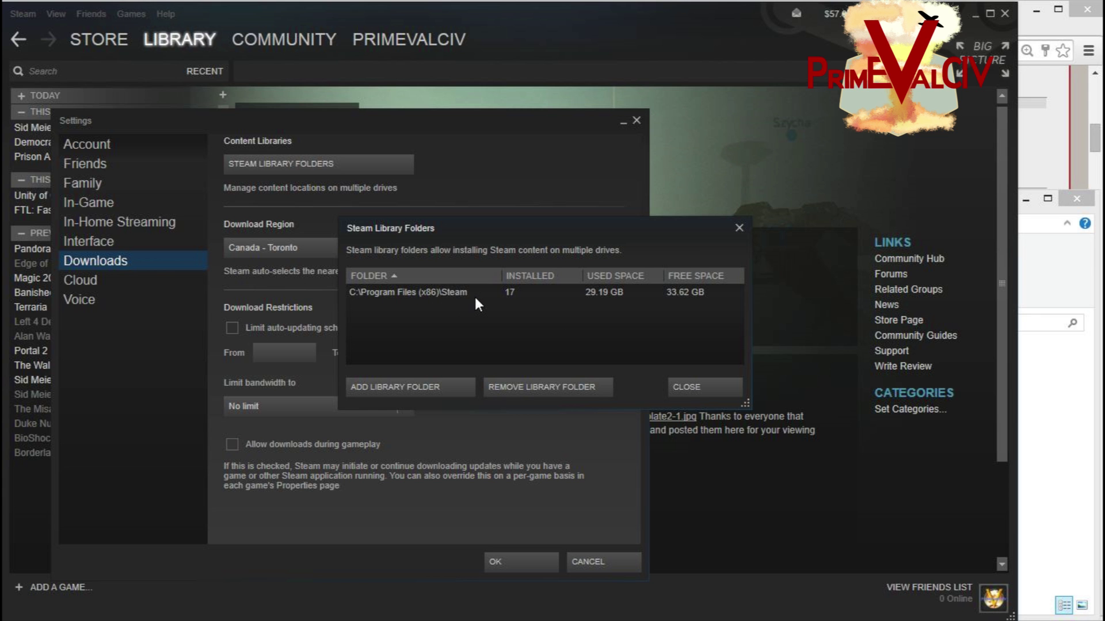
click(692, 385)
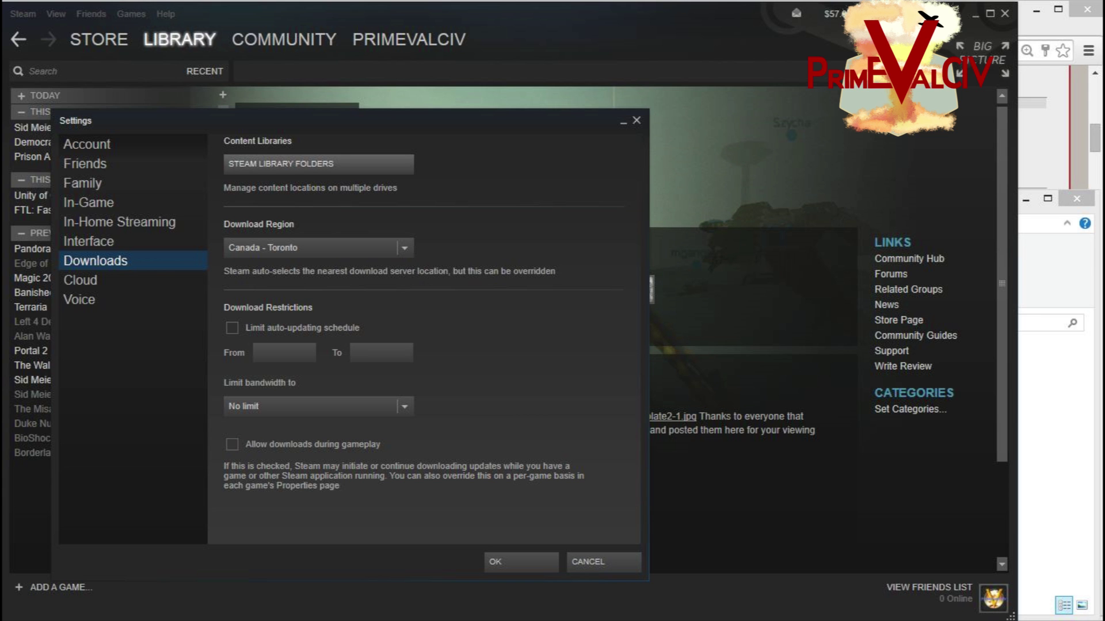
key(alt+Tab)
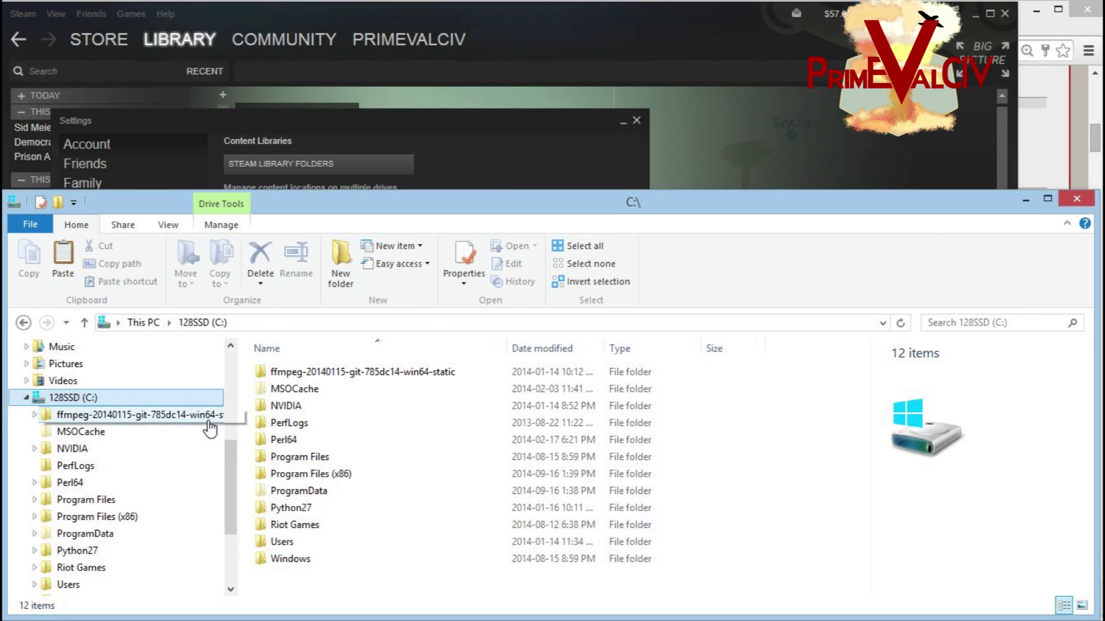
Browse from the C: drive into Program Files (x86)\Steam
scroll(233, 474, up, 1)
scroll(173, 449, down, 1)
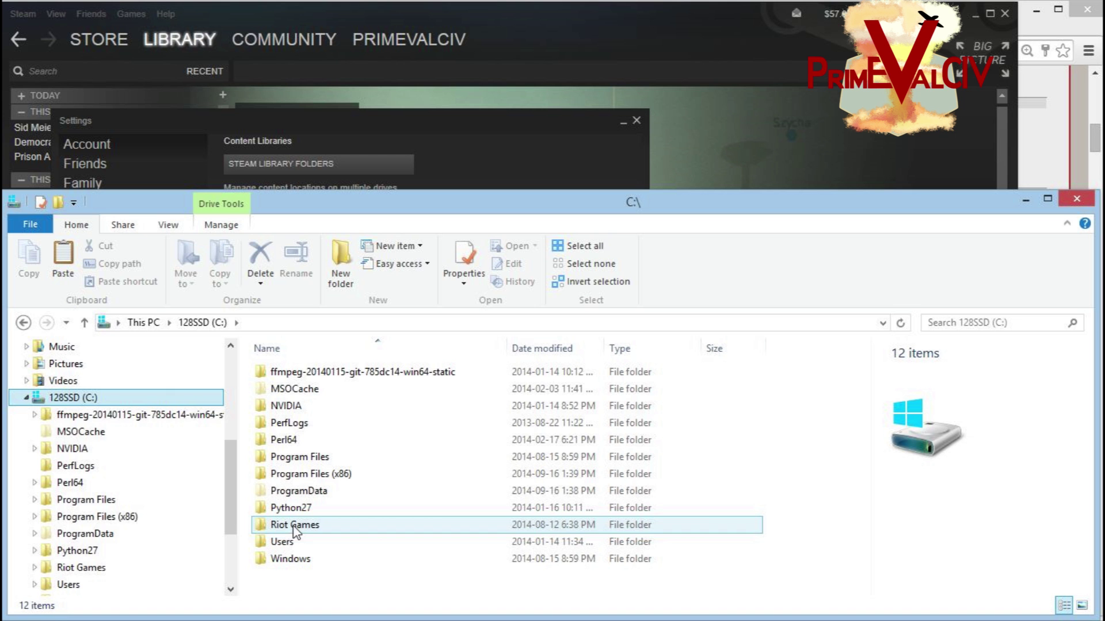
double_click(75, 398)
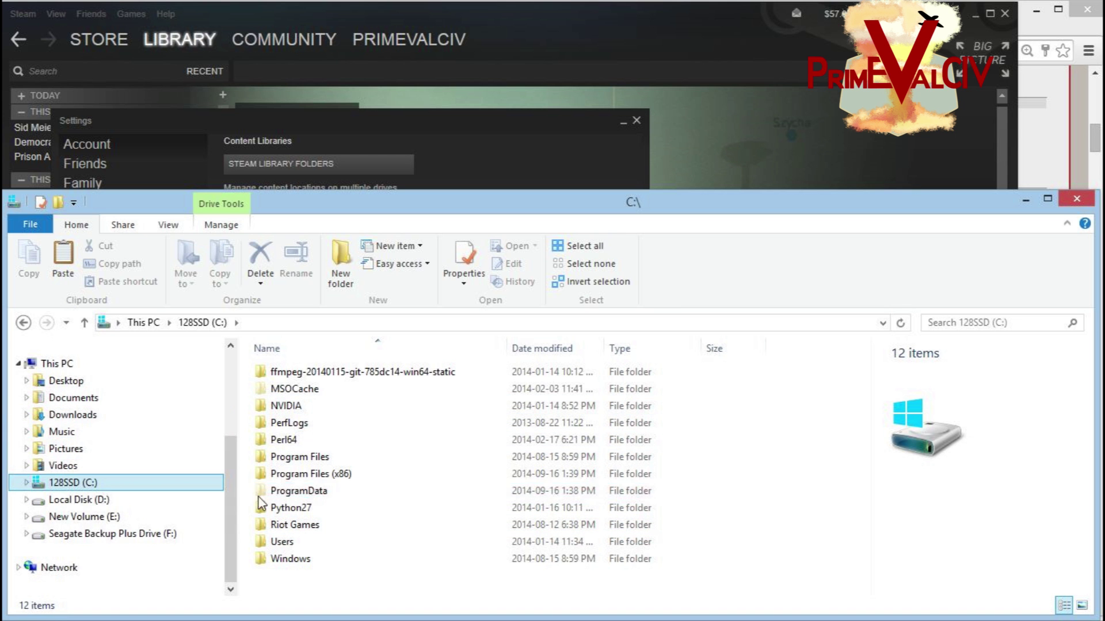
double_click(311, 474)
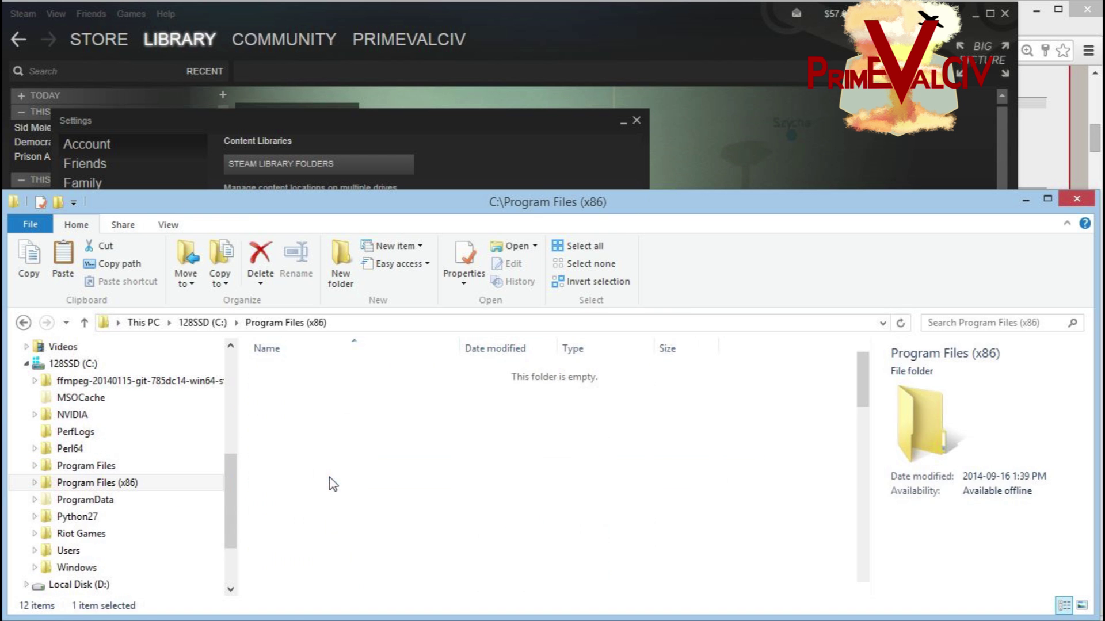
scroll(338, 486, down, 13)
scroll(341, 489, down, 1)
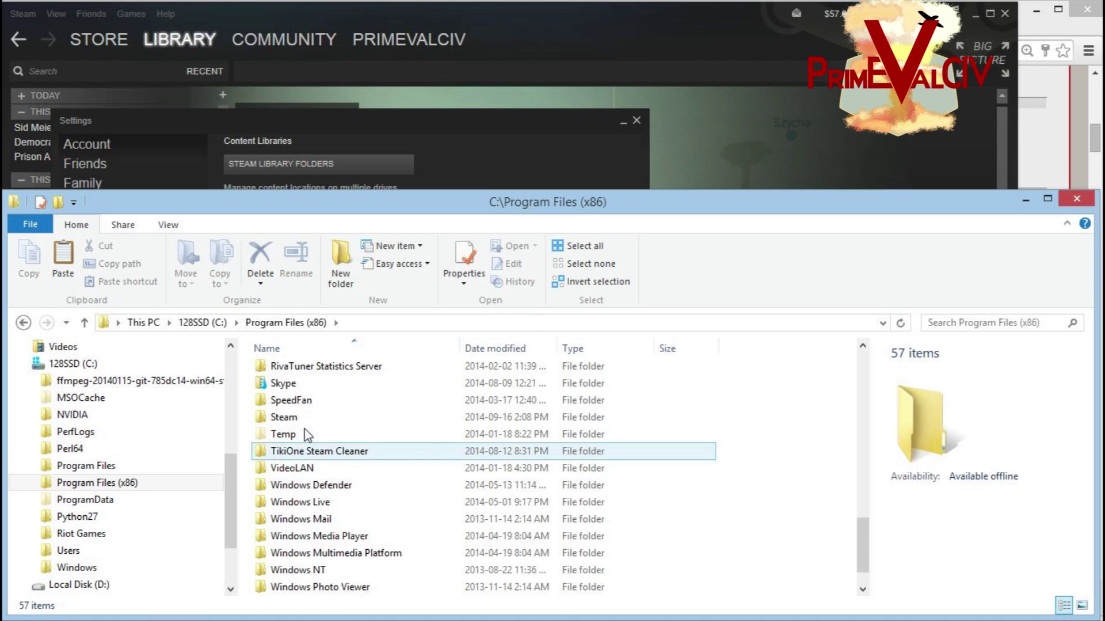
double_click(336, 417)
scroll(341, 414, down, 4)
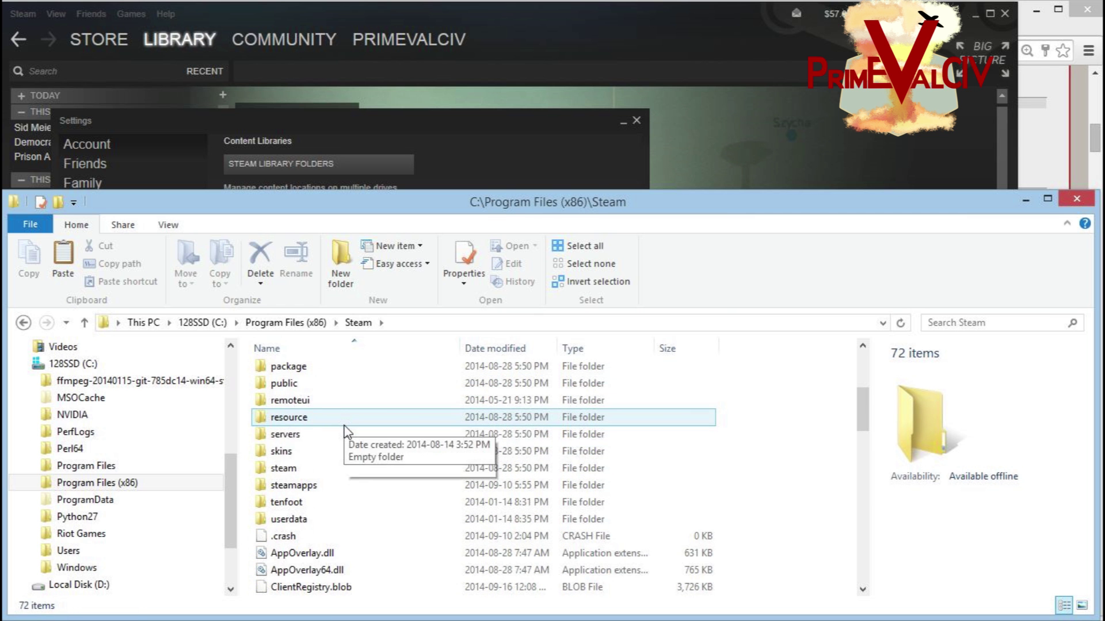
Minimize Steam and check the Sid Meier's Civilization V DLC path in the forum's step 4
click(974, 19)
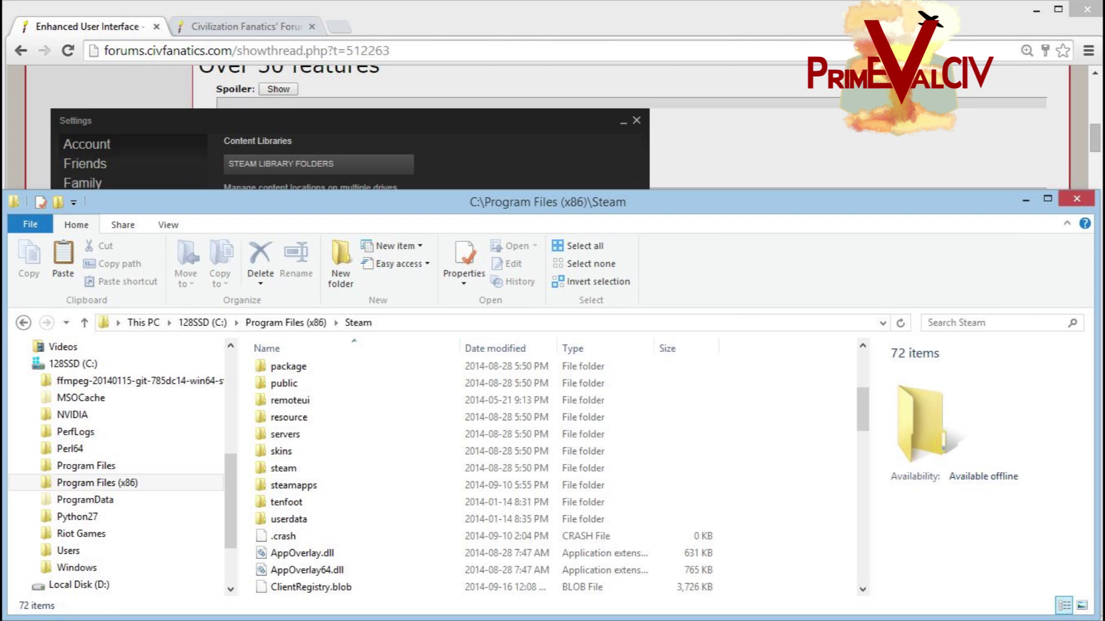
click(794, 146)
scroll(793, 143, down, 3)
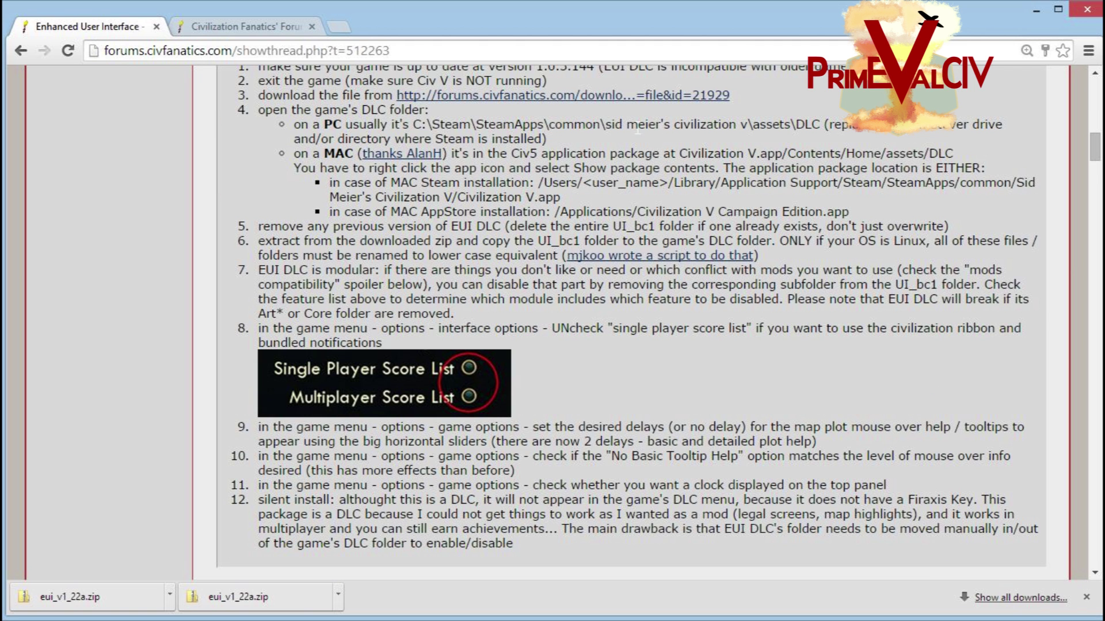
double_click(653, 124)
drag(653, 124, 730, 124)
click(783, 126)
Open steamapps\common\Sid Meier's Civilization V\assets\DLC in File Explorer
key(alt+Tab)
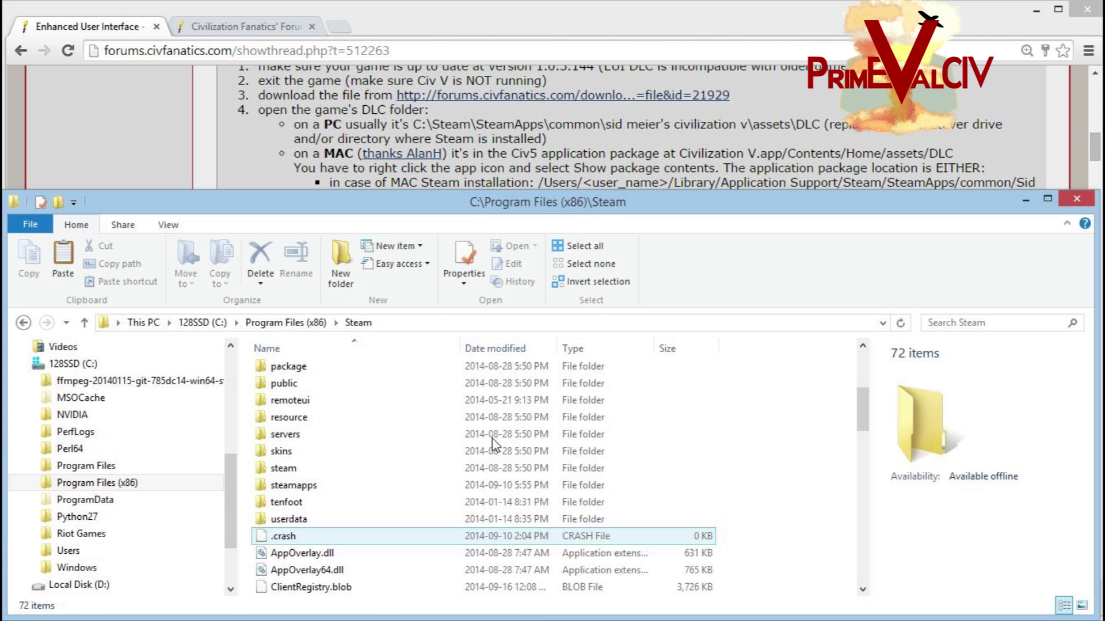
double_click(312, 487)
double_click(290, 368)
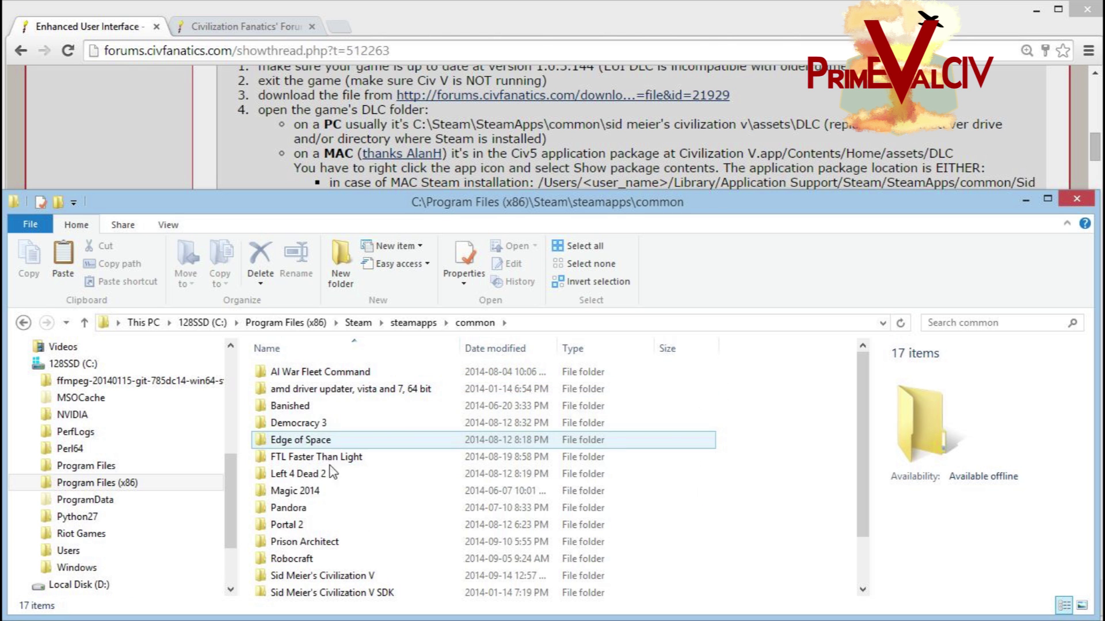
scroll(334, 478, down, 2)
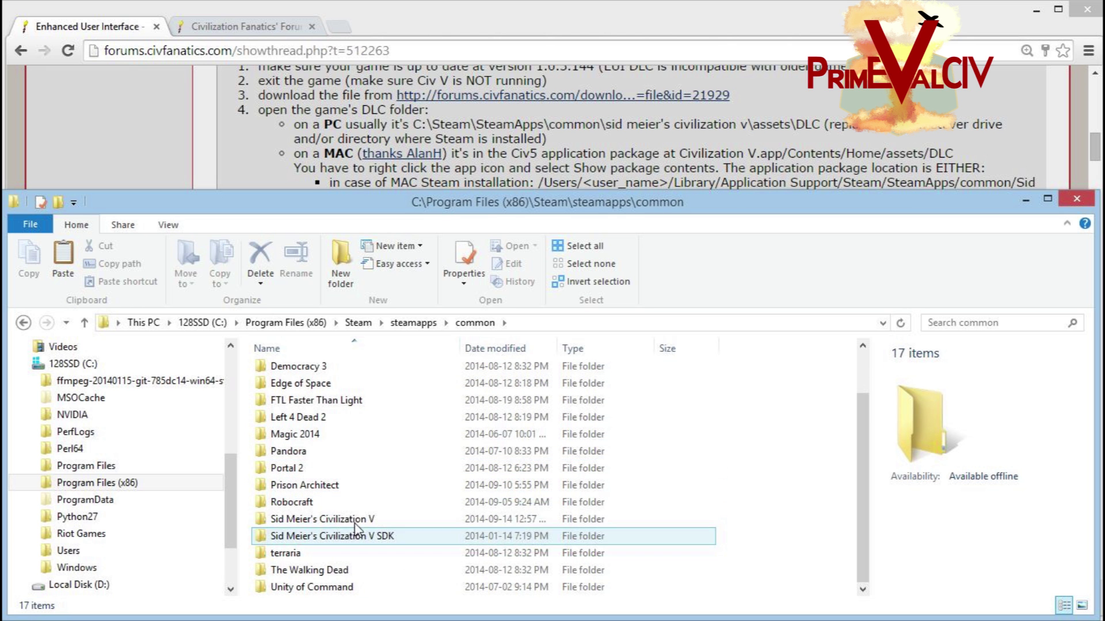
double_click(354, 520)
double_click(282, 371)
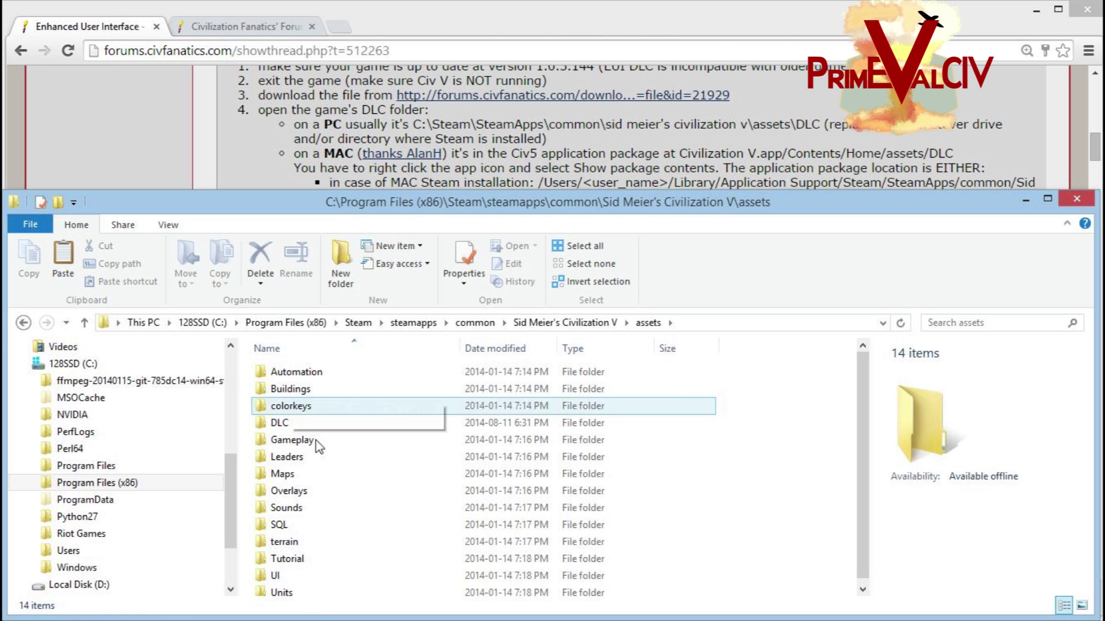
double_click(280, 423)
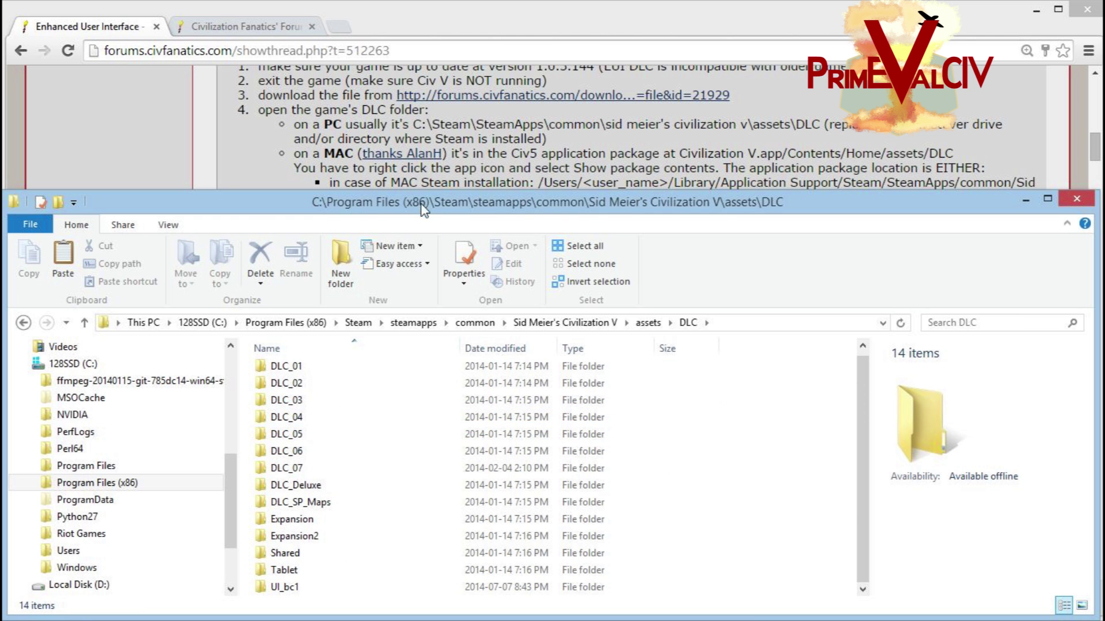
Highlight step 5's instruction to delete the old UI_bc1 folder, then return to the DLC window
click(613, 128)
scroll(613, 128, down, 2)
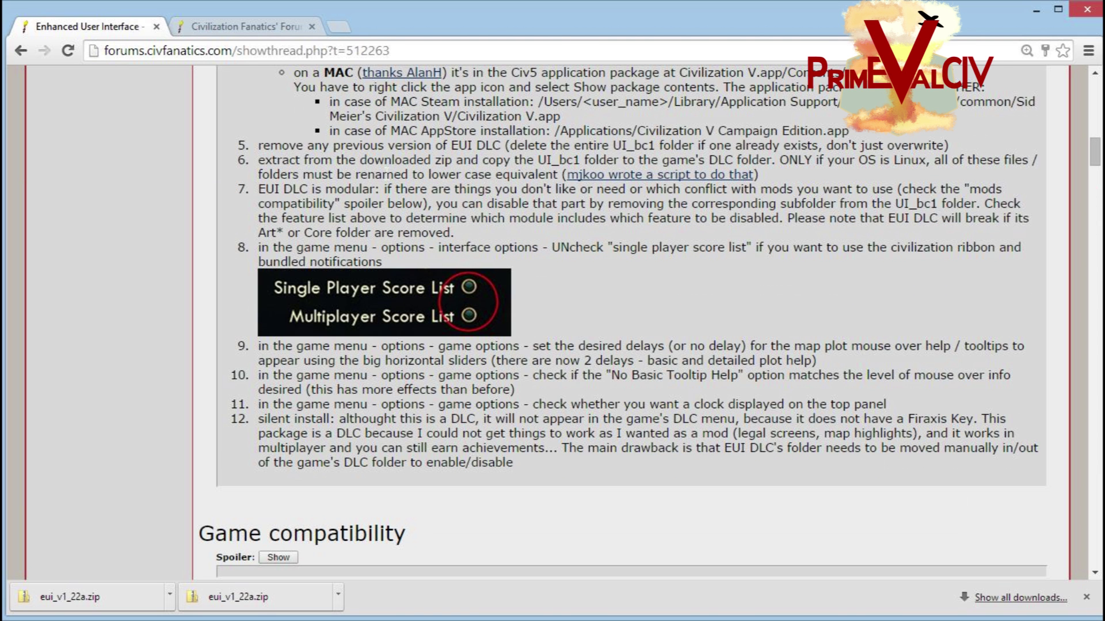
drag(282, 148, 928, 145)
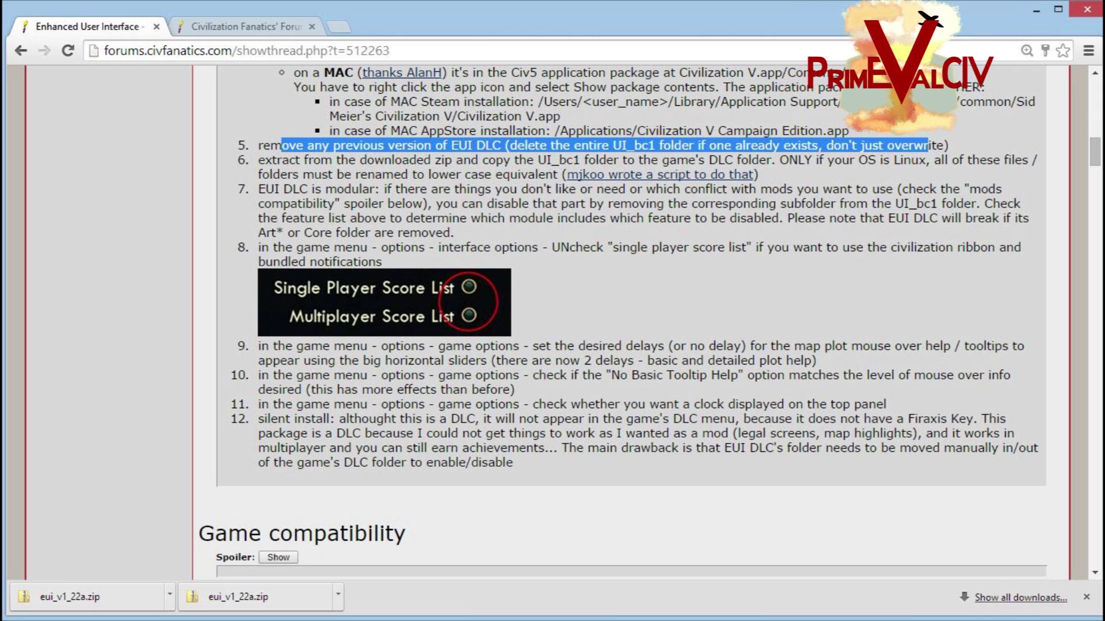
drag(609, 147, 648, 147)
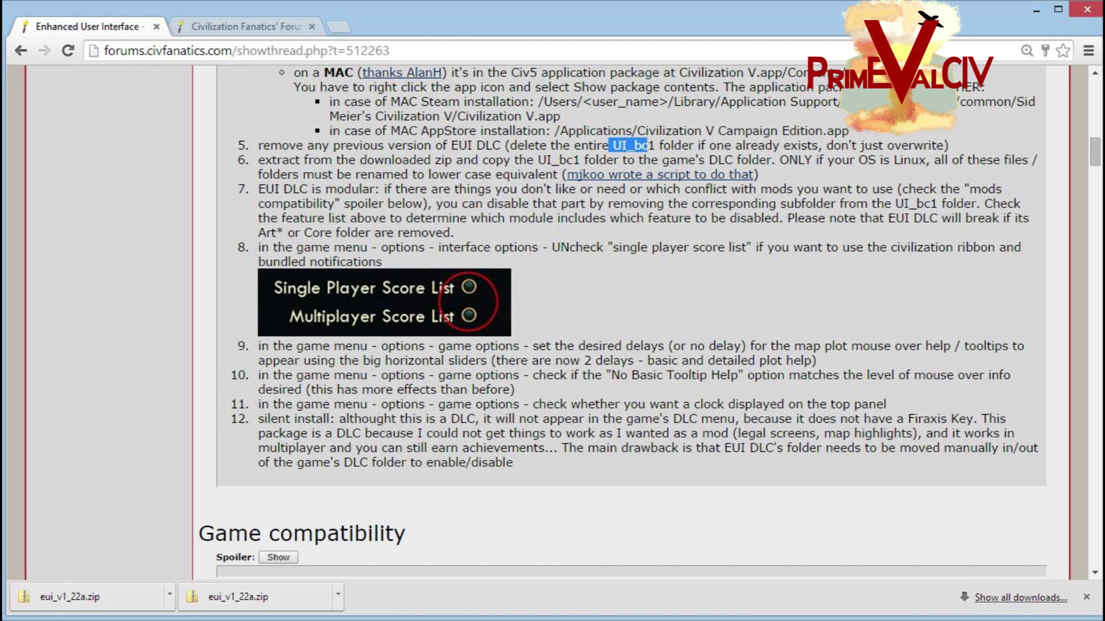
key(alt+Tab)
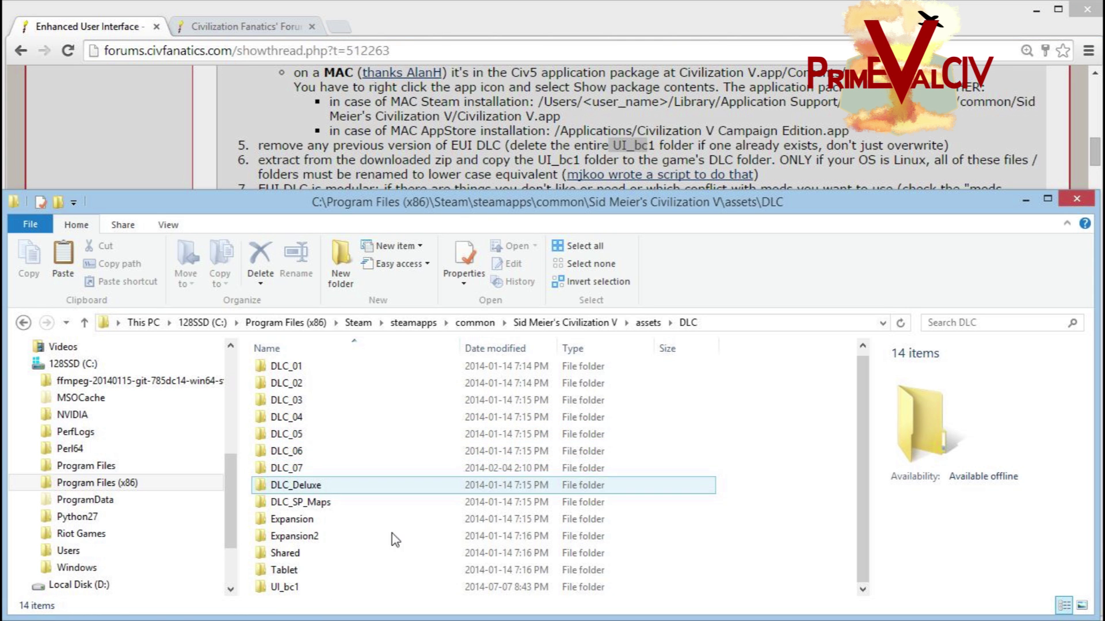
Delete the old UI_bc1 folder from the DLC folder
click(319, 588)
right_click(326, 593)
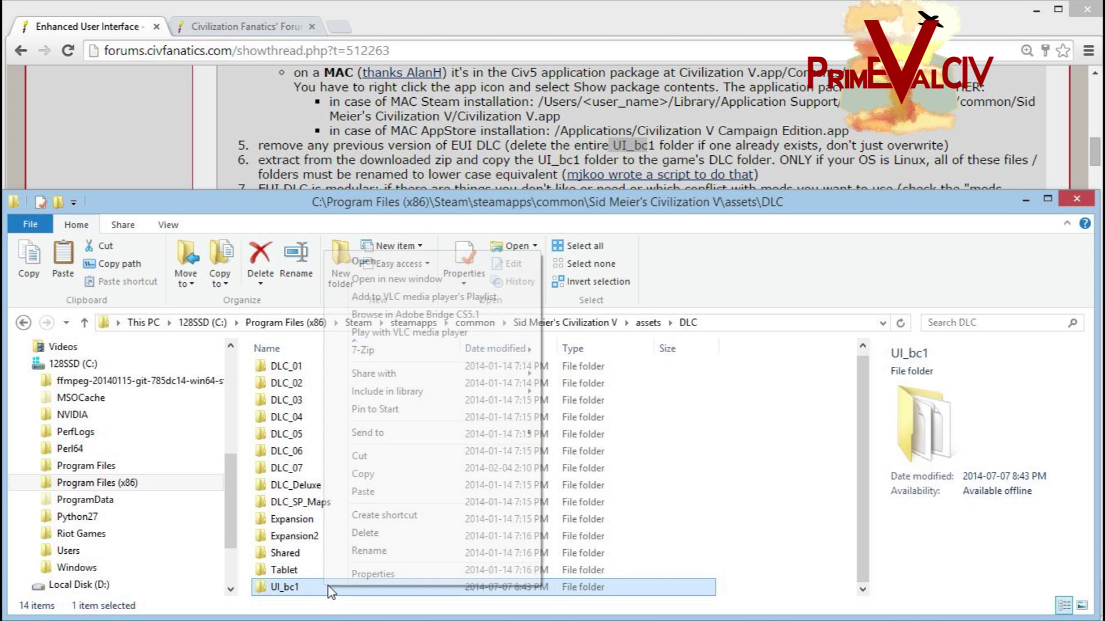
click(414, 533)
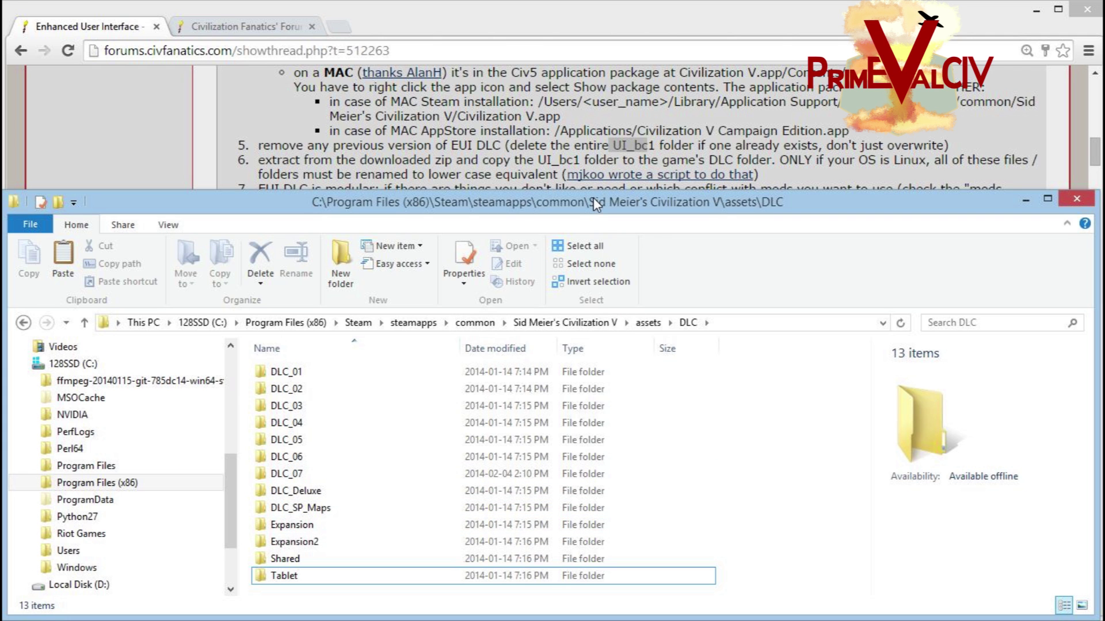
Paste the new UI_bc1 folder into DLC, then bring the forum instructions back
right_click(747, 582)
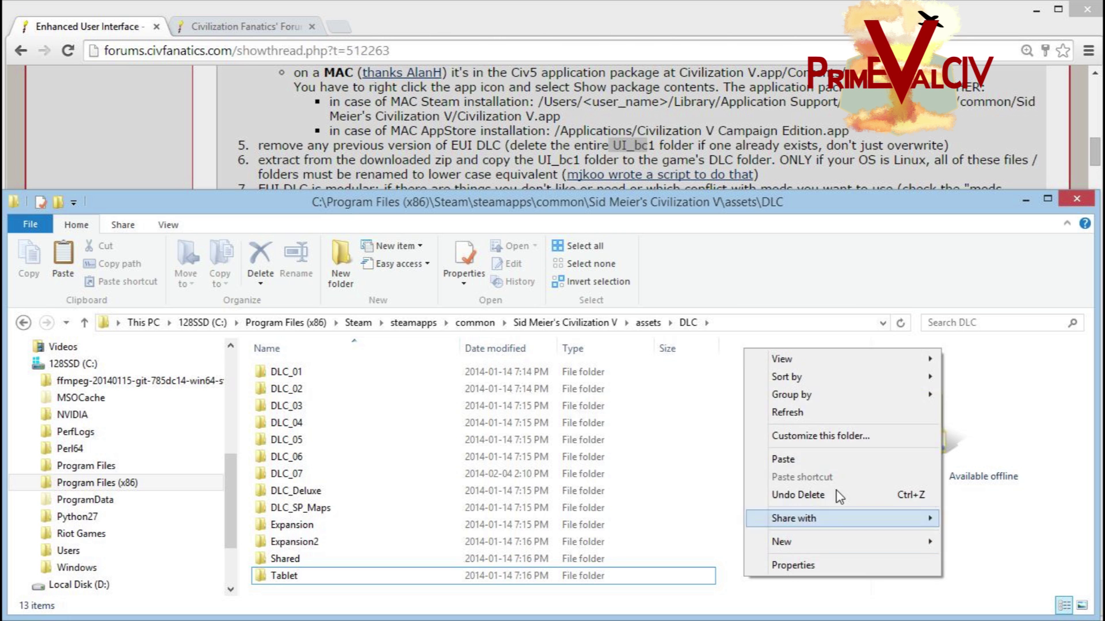
click(839, 458)
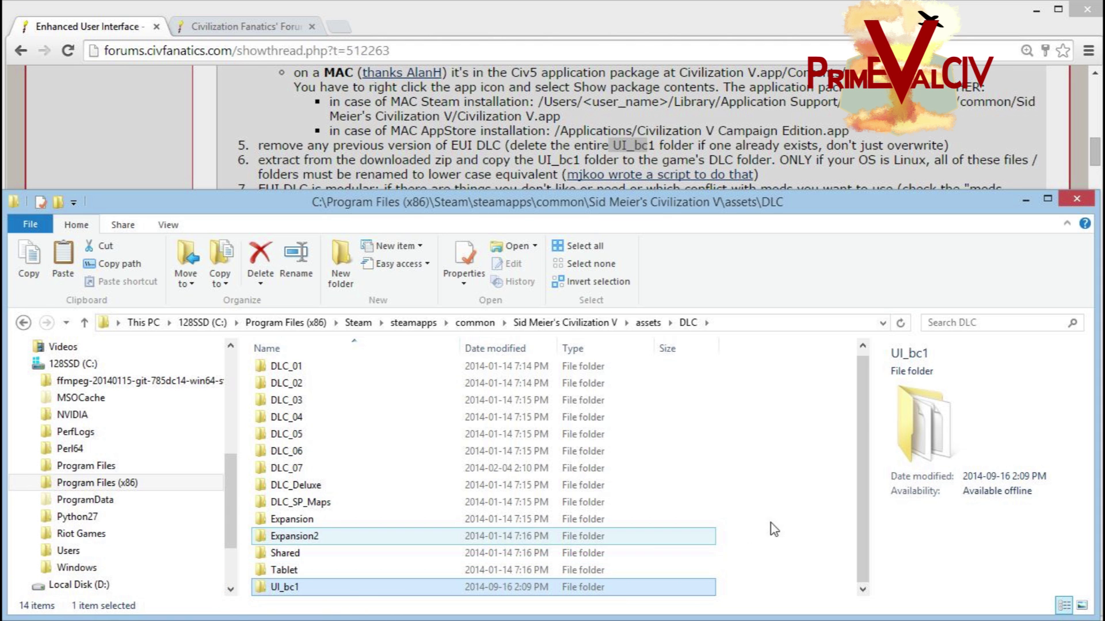
click(273, 165)
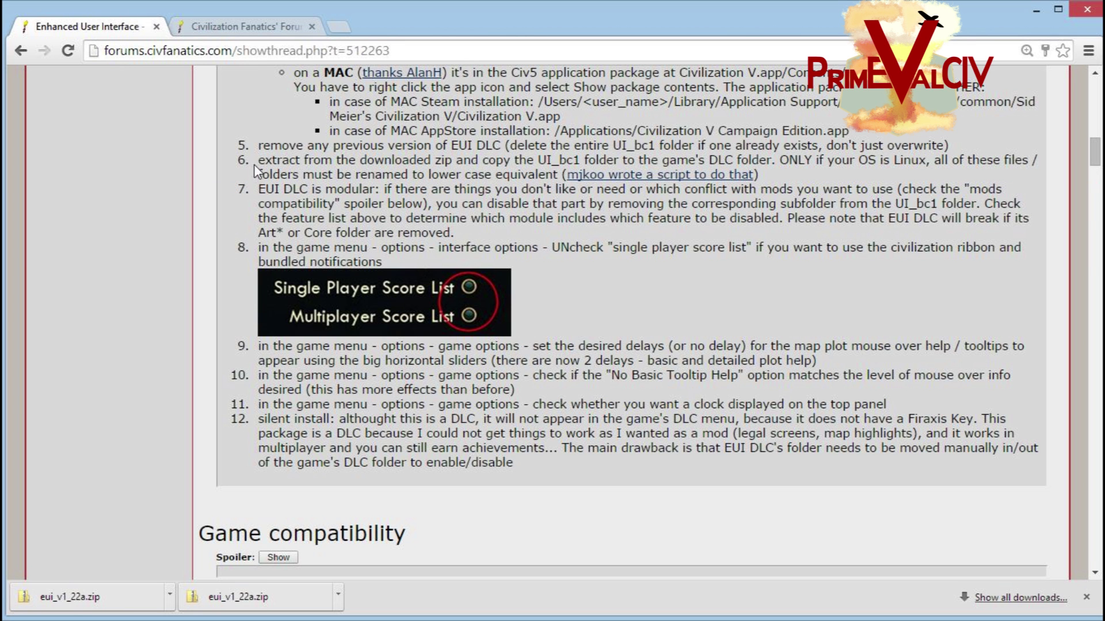
Review install steps 6 and 7, then close the eui_v1_22a.zip downloads bar and scroll to the top
drag(264, 161, 779, 161)
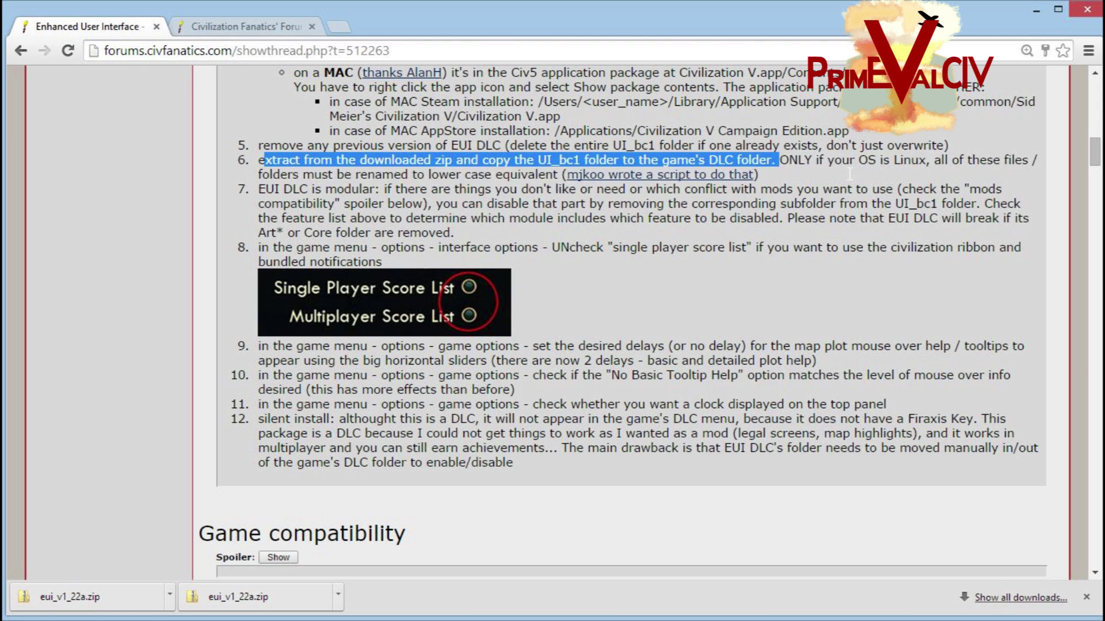
drag(850, 173, 857, 174)
drag(335, 190, 618, 375)
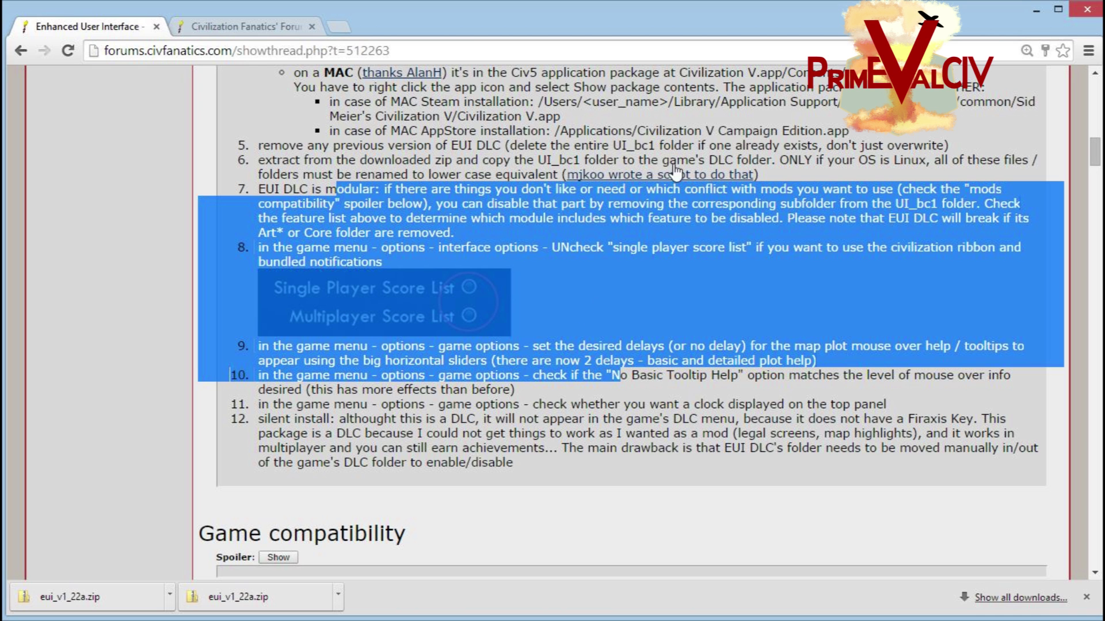
click(389, 433)
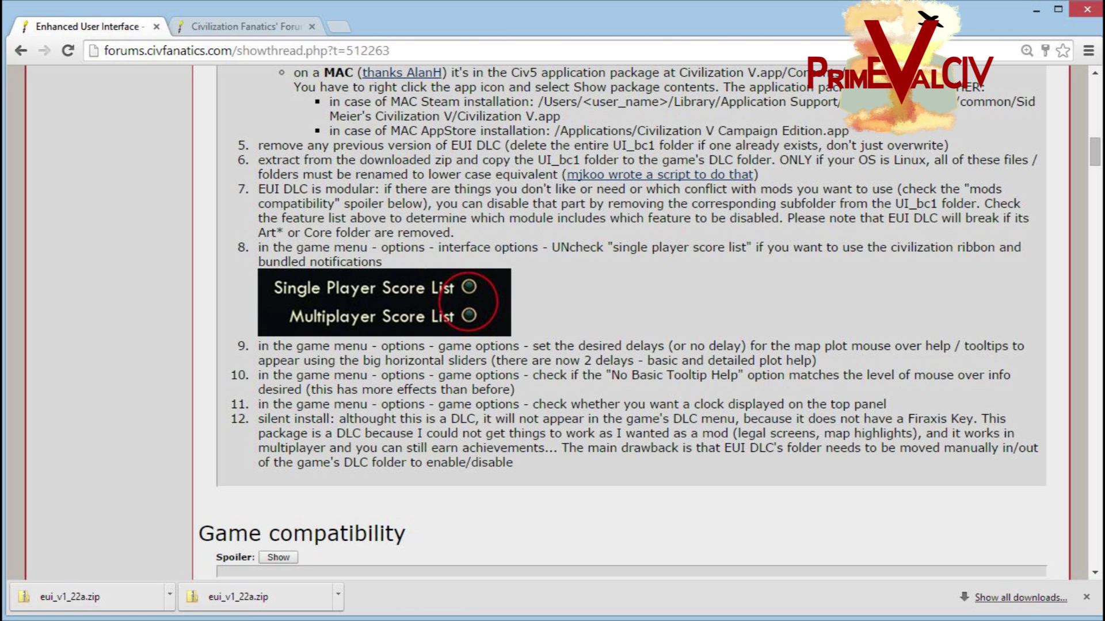
click(1086, 597)
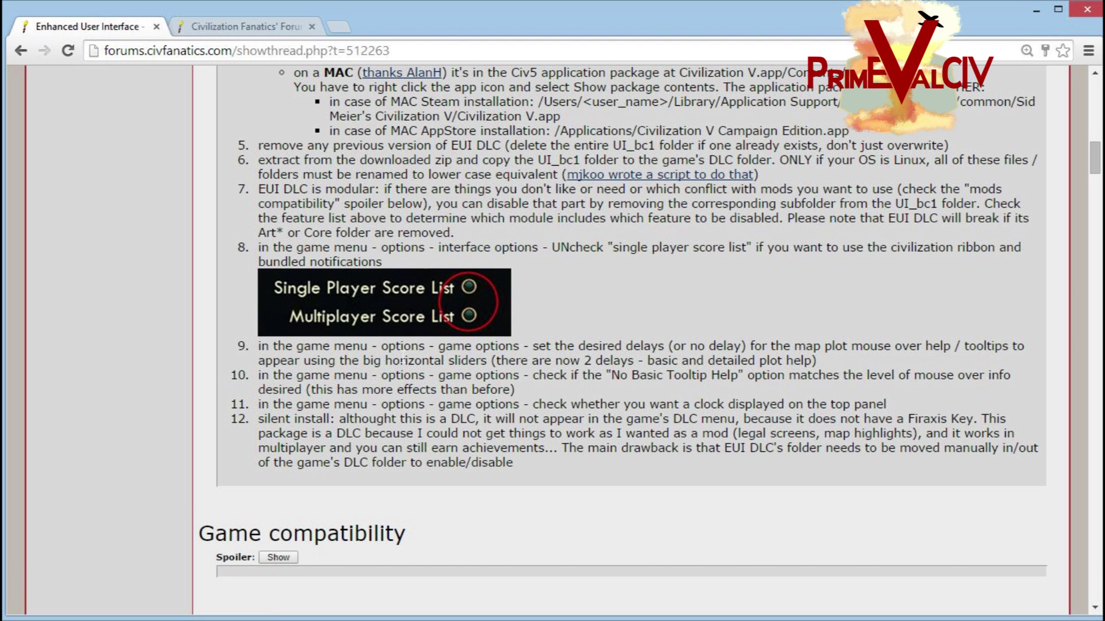
scroll(703, 233, up, 15)
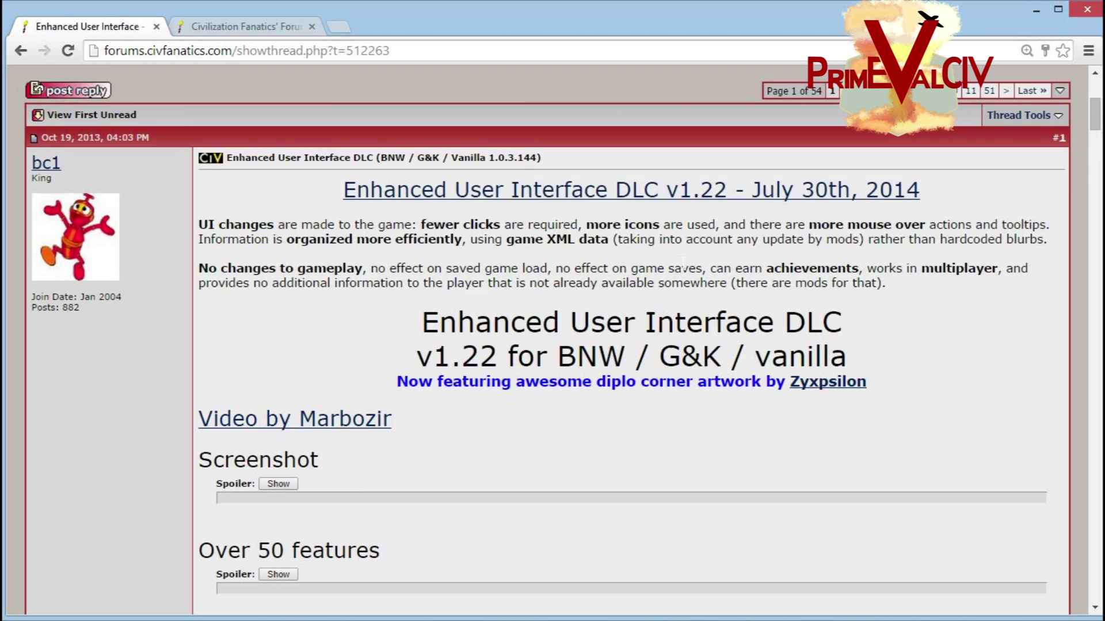